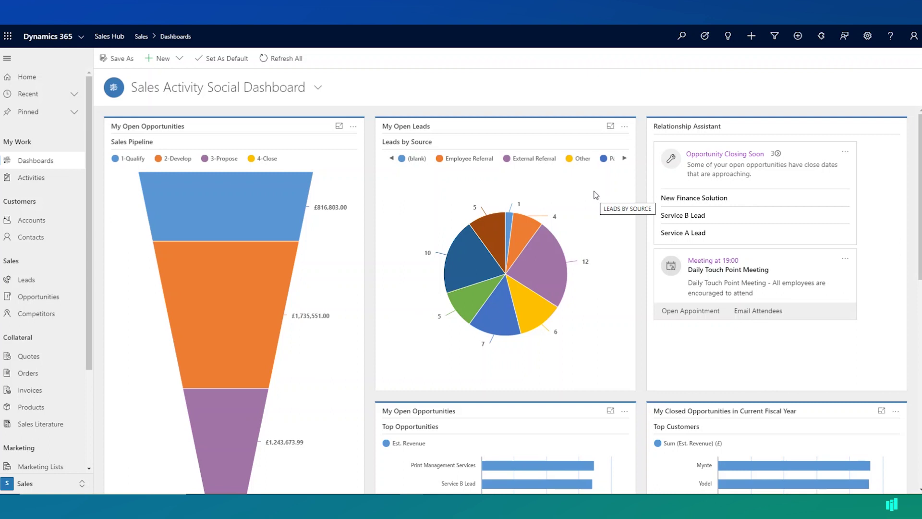
left_click(318, 87)
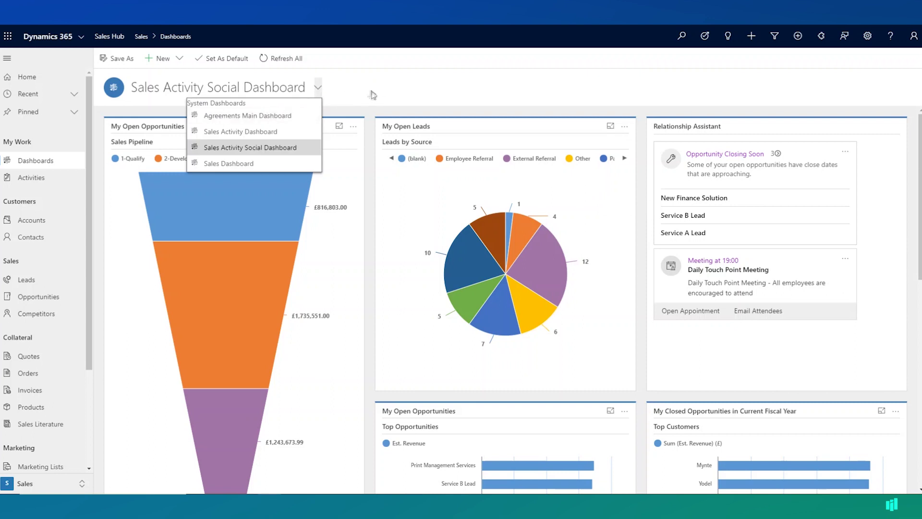
left_click(146, 100)
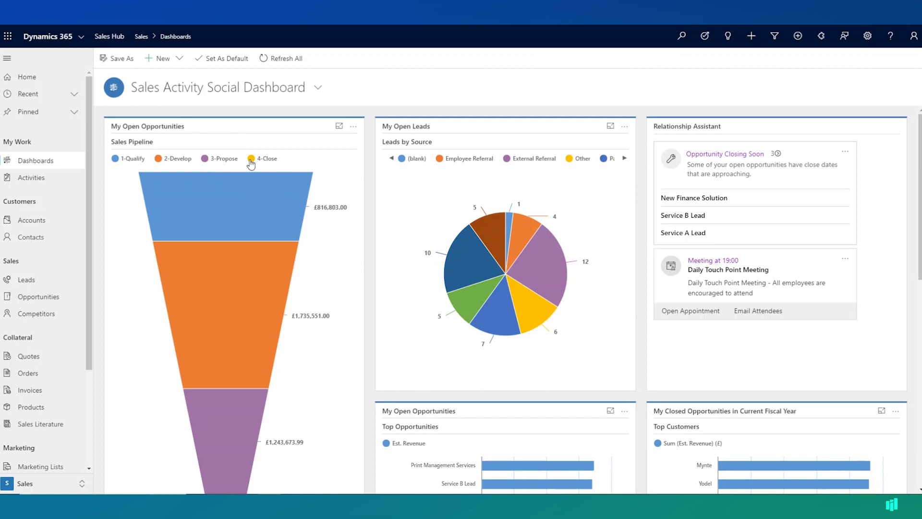
mouse_move(267, 287)
scroll(267, 286, "down", 4)
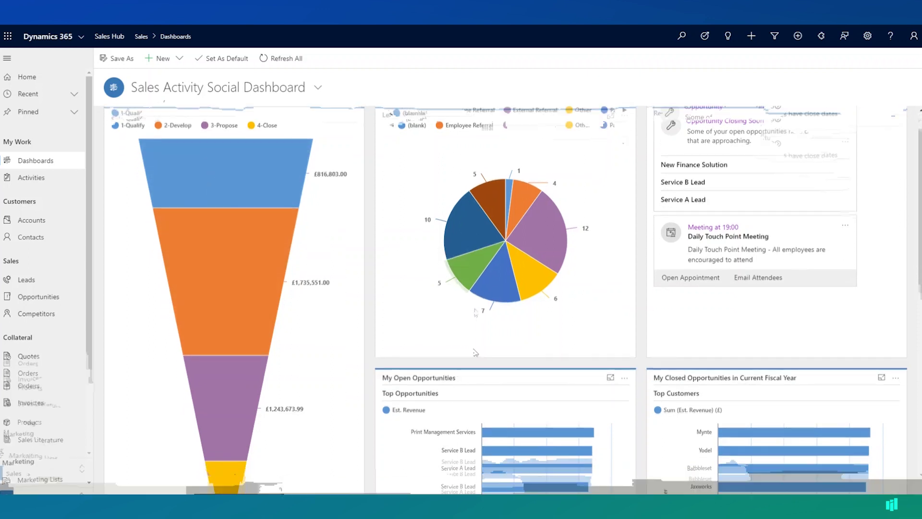
mouse_move(494, 310)
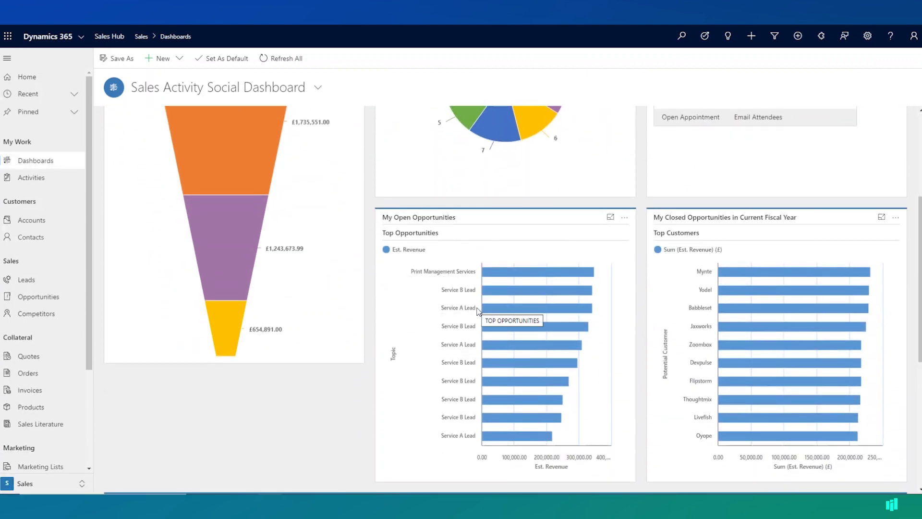
scroll(493, 310, "down", 6)
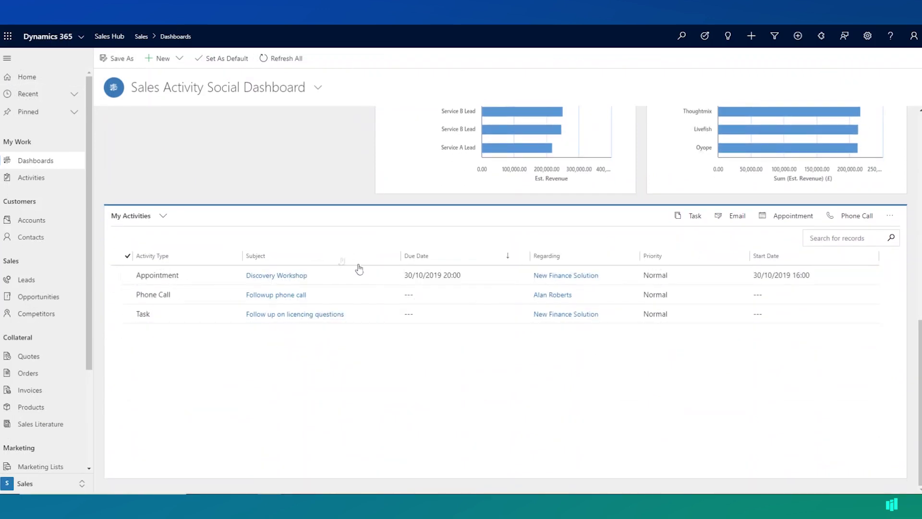
scroll(590, 250, "up", 5)
scroll(590, 250, "up", 5)
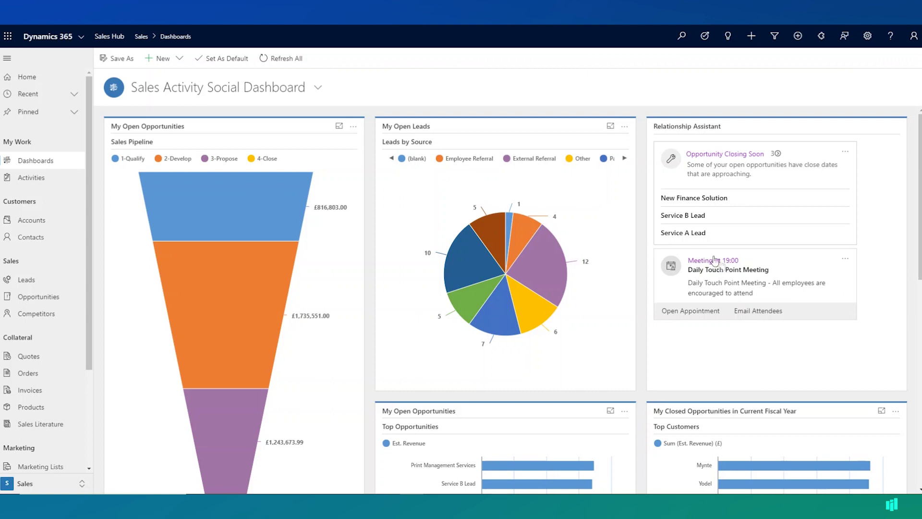
mouse_move(236, 219)
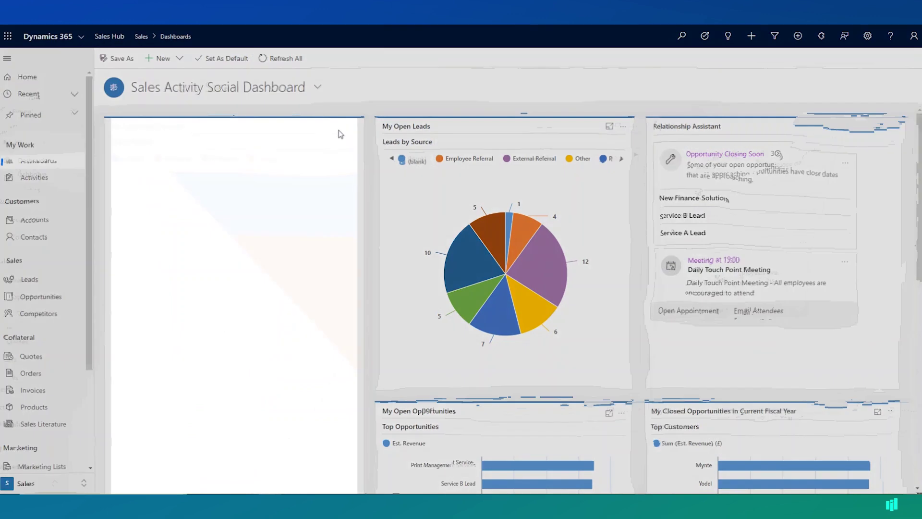
- Enlarge the pipeline chart and drill 1-Qualify down by Est. Close Date as a column chart
left_click(341, 134)
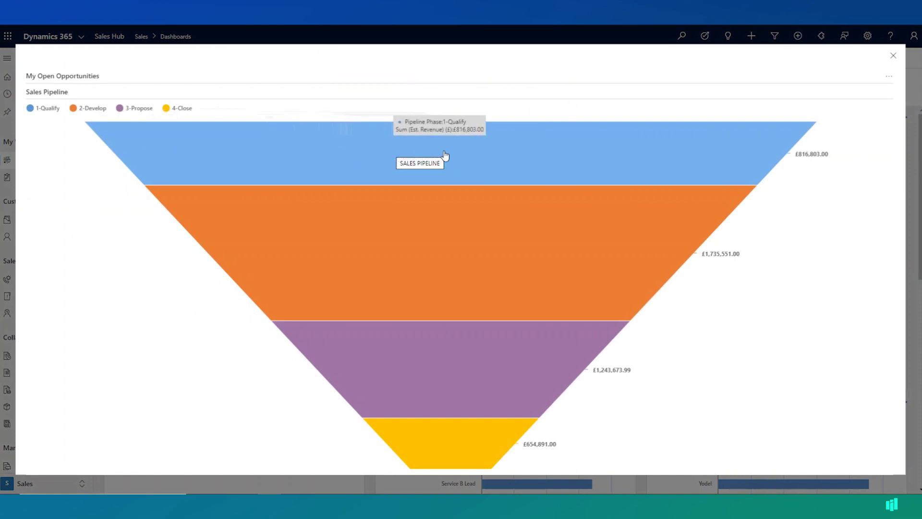
left_click(493, 153)
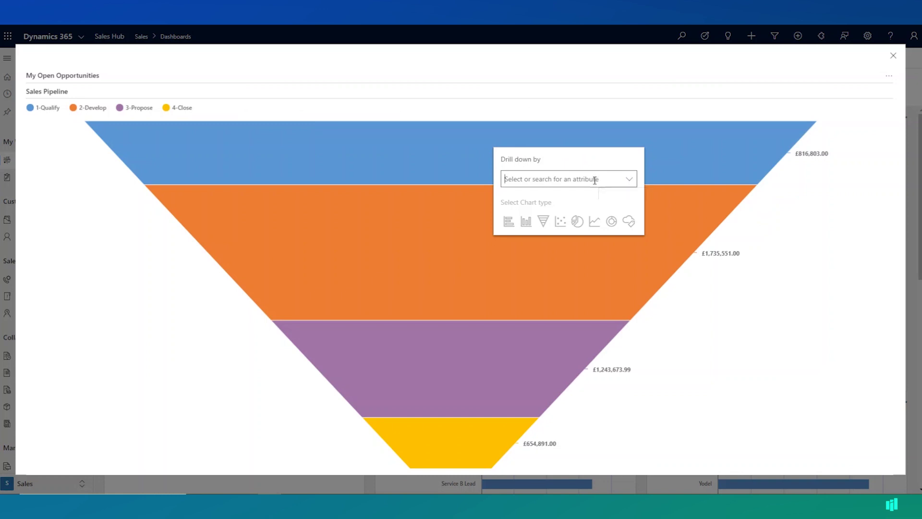
type("est")
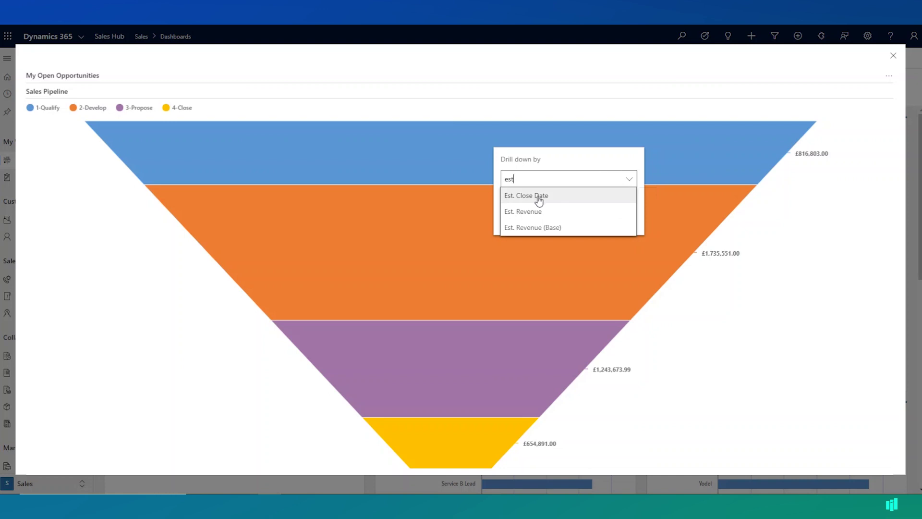
left_click(538, 197)
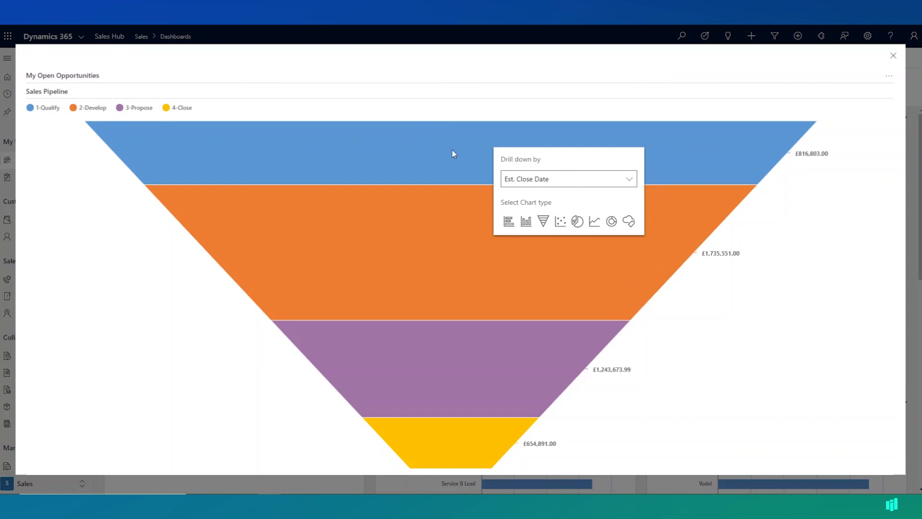
left_click(526, 222)
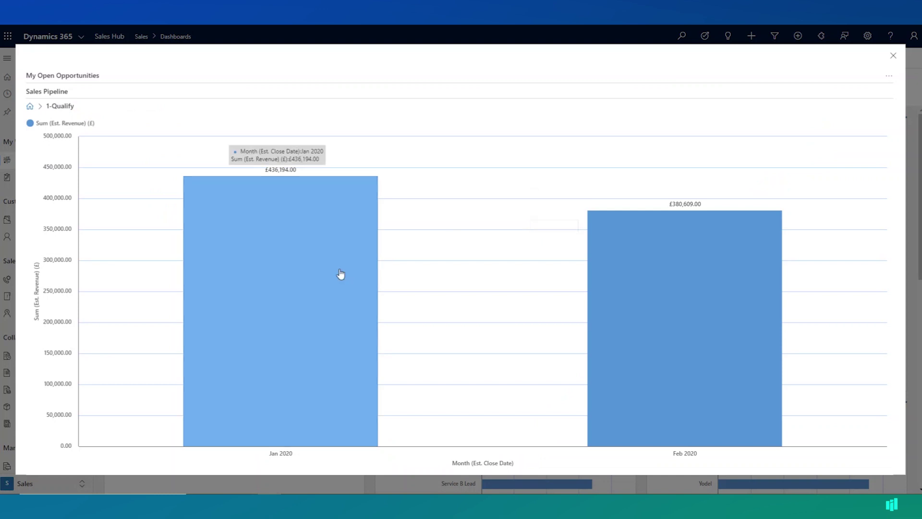
mouse_move(641, 338)
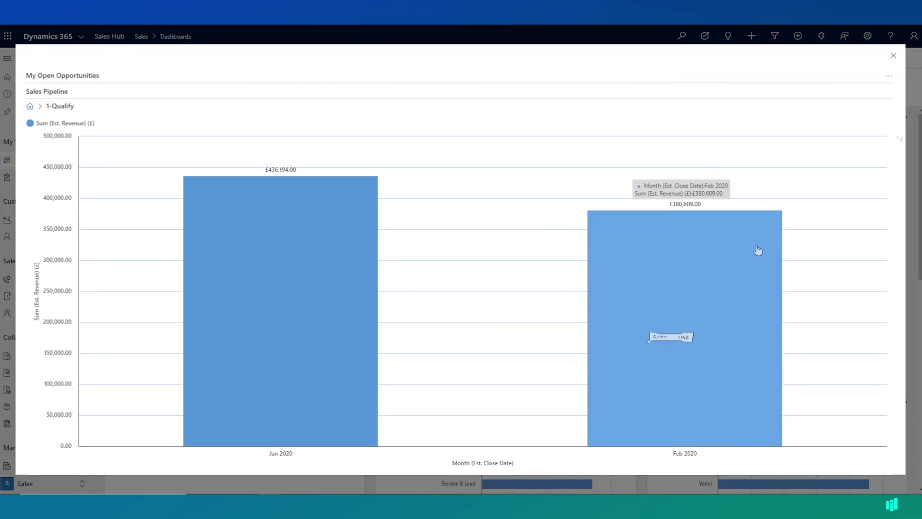
- List the chart's open opportunities and filter them to the three closing in Jan 2020
left_click(889, 75)
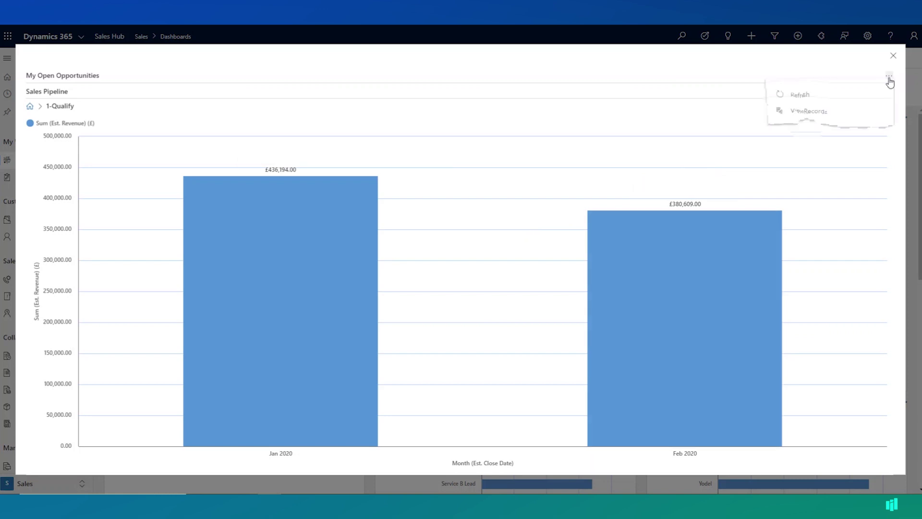
left_click(811, 117)
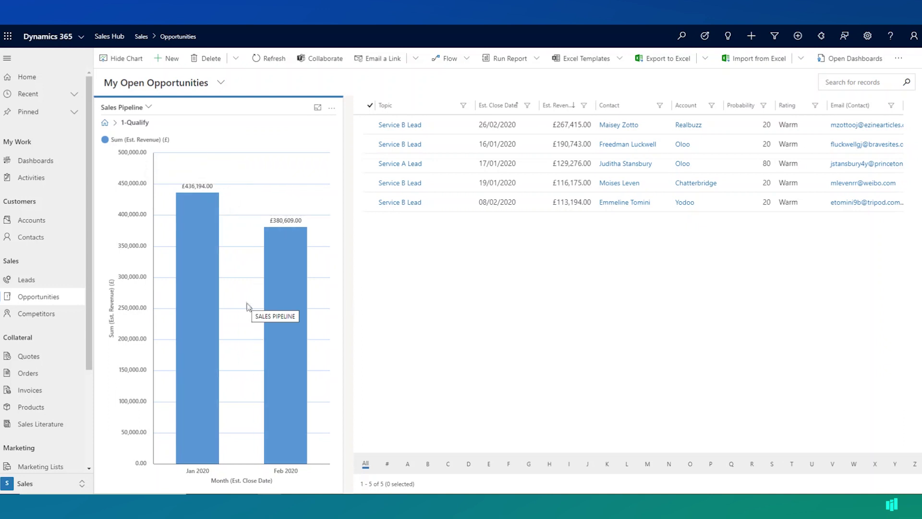
mouse_move(196, 294)
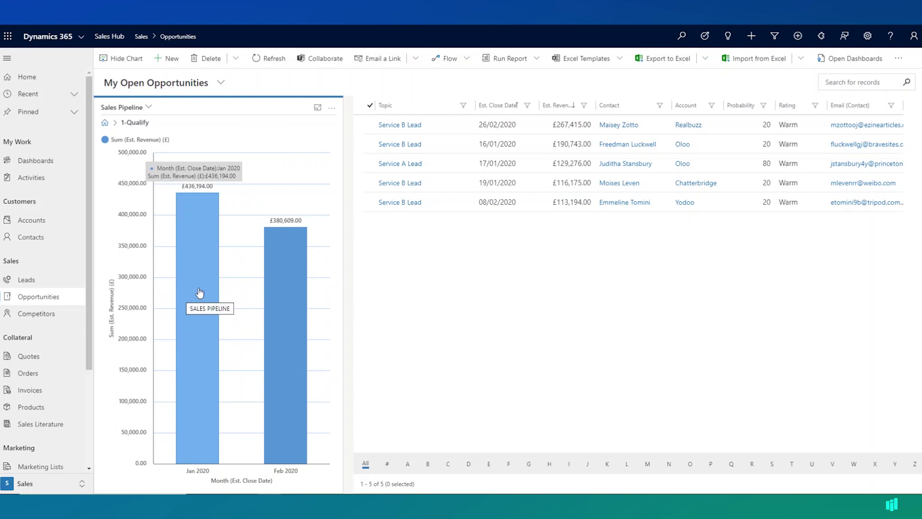
left_click(199, 292)
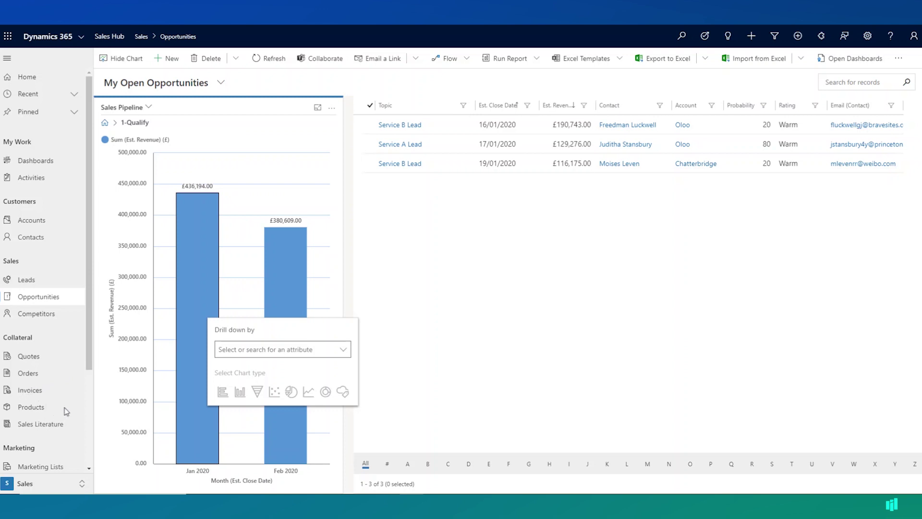
- Open the first active contact, the Vintas Engineering CCO, from the Contacts list
left_click(41, 242)
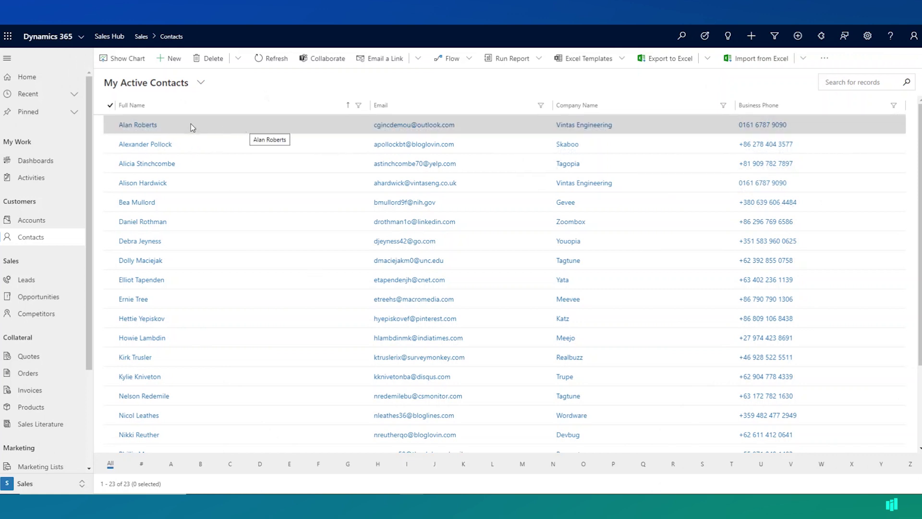
left_click(160, 123)
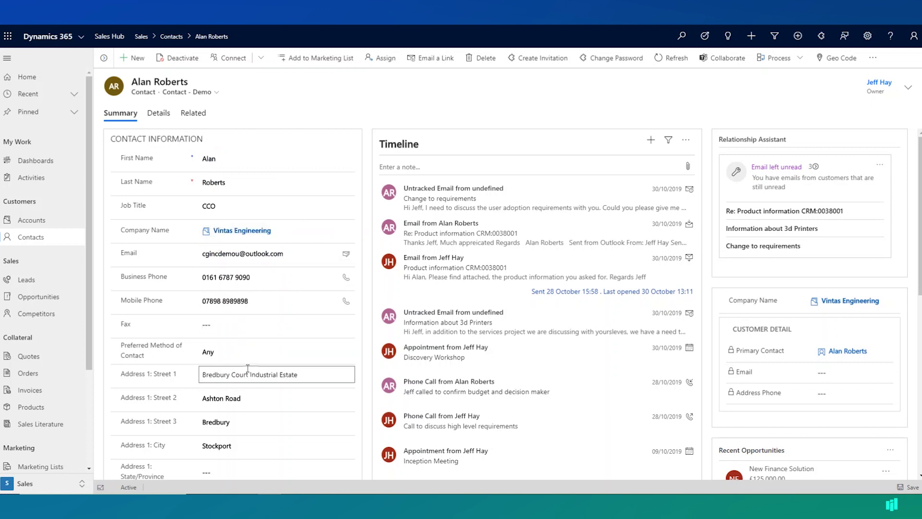
scroll(262, 332, "down", 7)
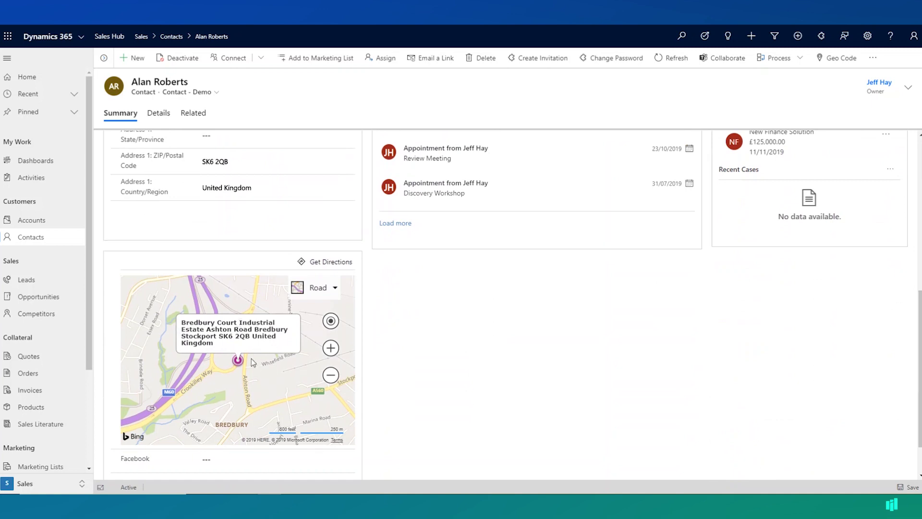
scroll(253, 362, "up", 3)
scroll(605, 385, "up", 1)
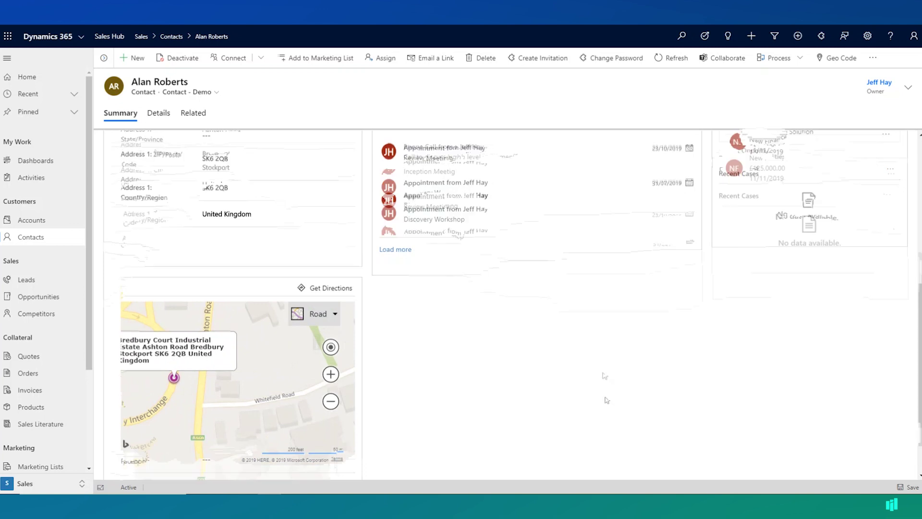
scroll(607, 400, "up", 5)
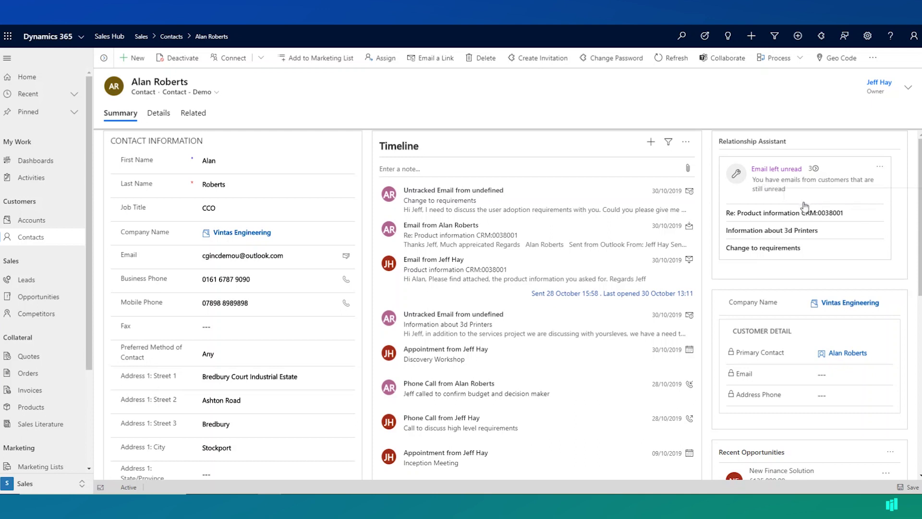
scroll(769, 217, "down", 2)
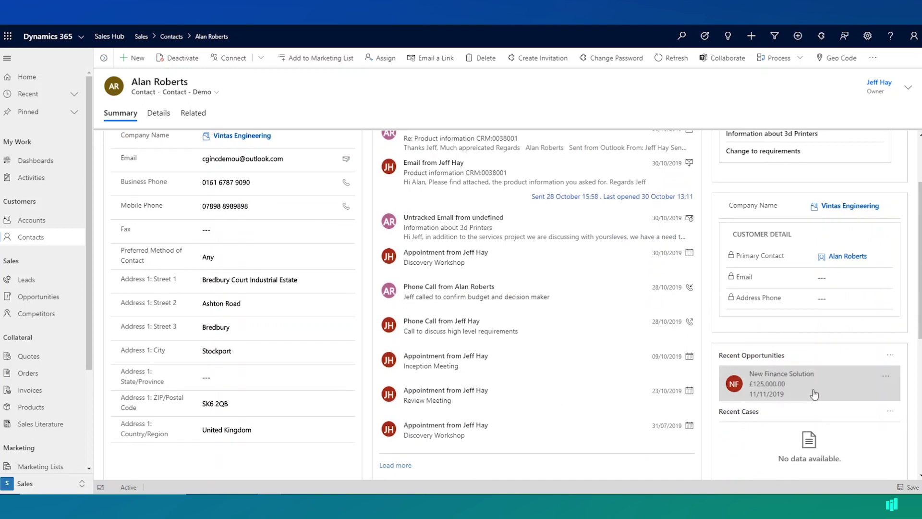
scroll(696, 289, "up", 2)
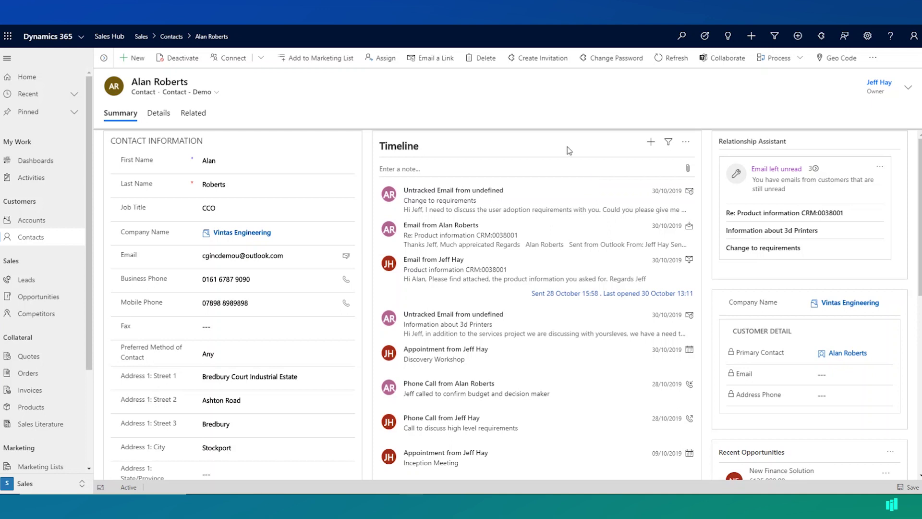
- Log an incoming phone call with subject 'needed product information' on the contact's timeline and save it
left_click(651, 145)
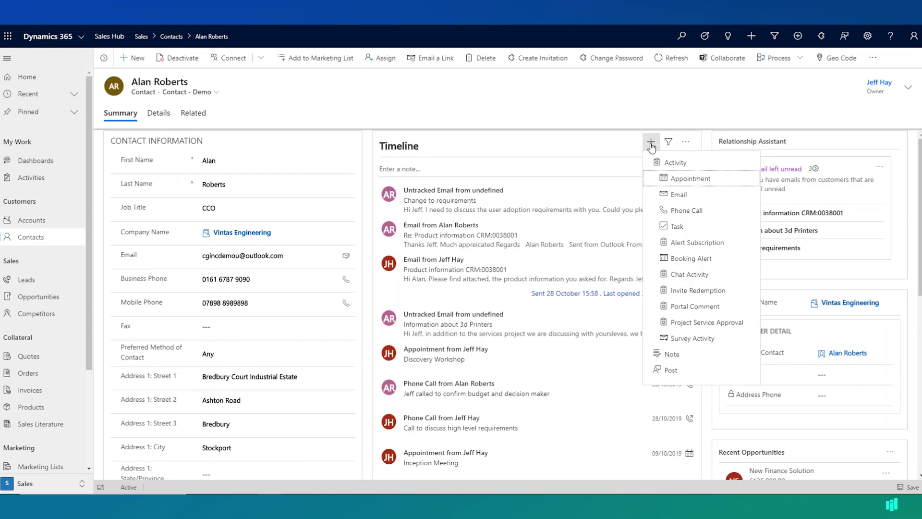
left_click(685, 212)
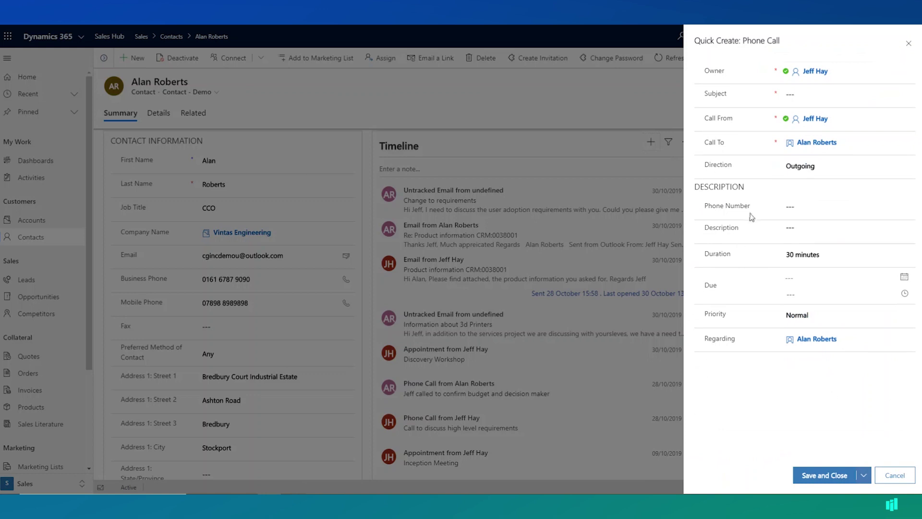
left_click(810, 171)
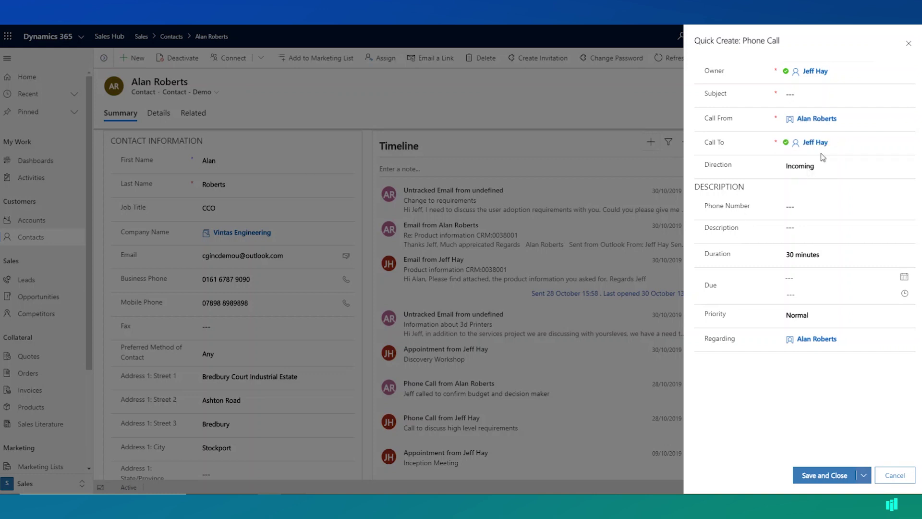
left_click(808, 96)
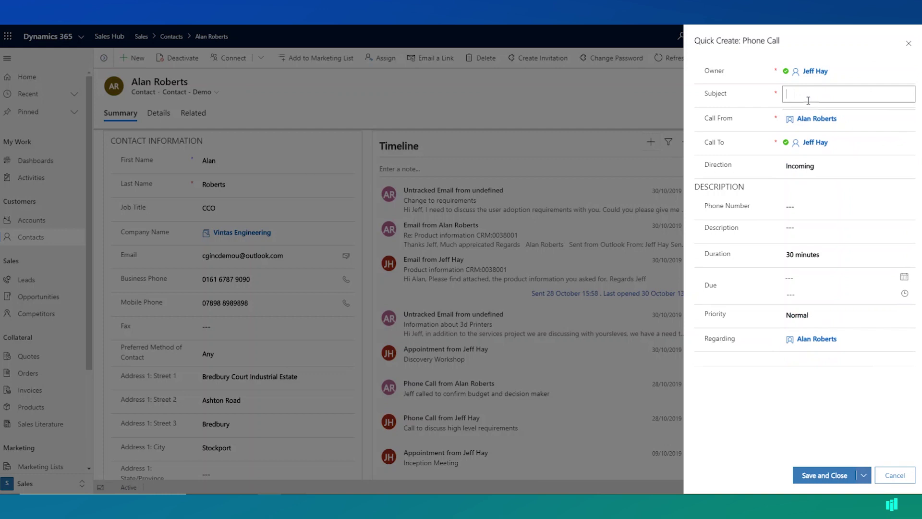
type("needed product information")
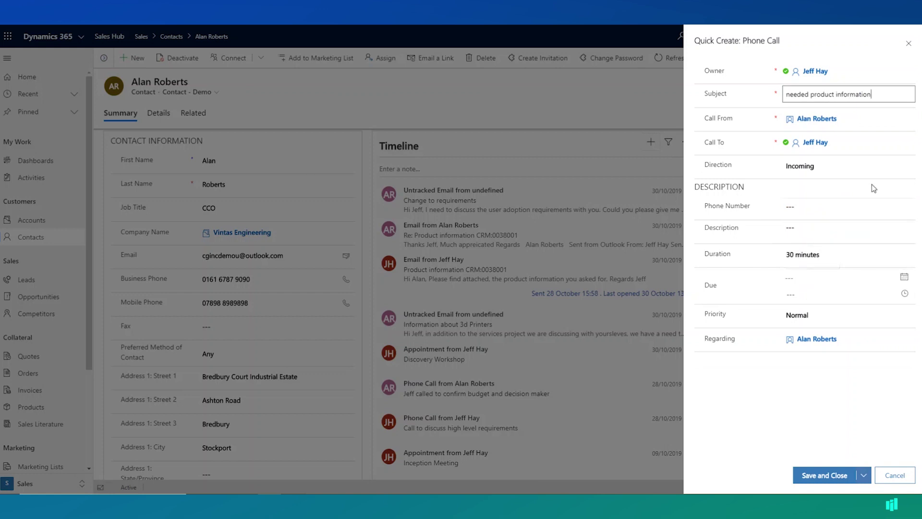
left_click(832, 477)
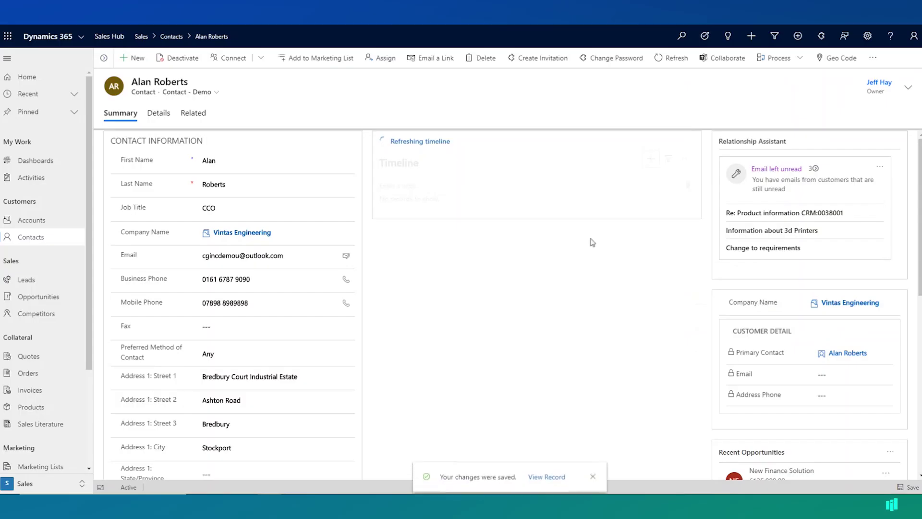
- Expand the 'Change to requirements' email and follow its Vintas Engineering company link
left_click(491, 242)
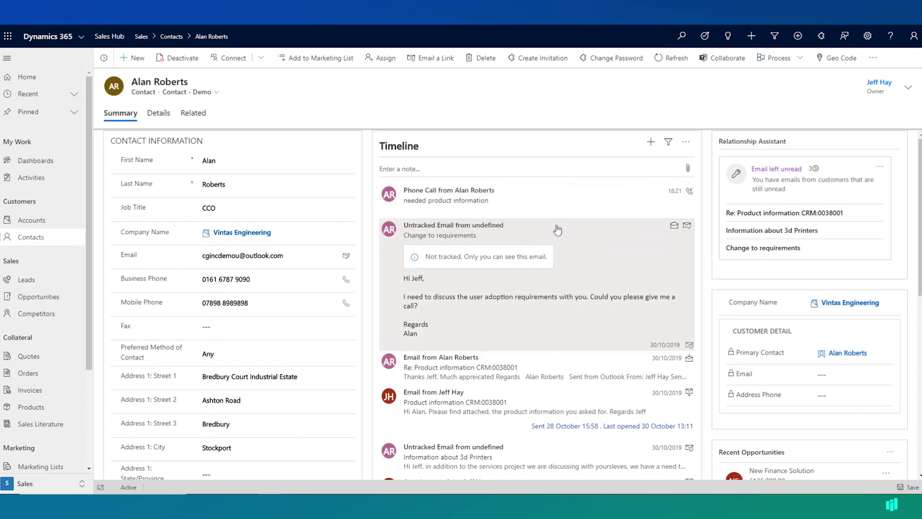
left_click(840, 303)
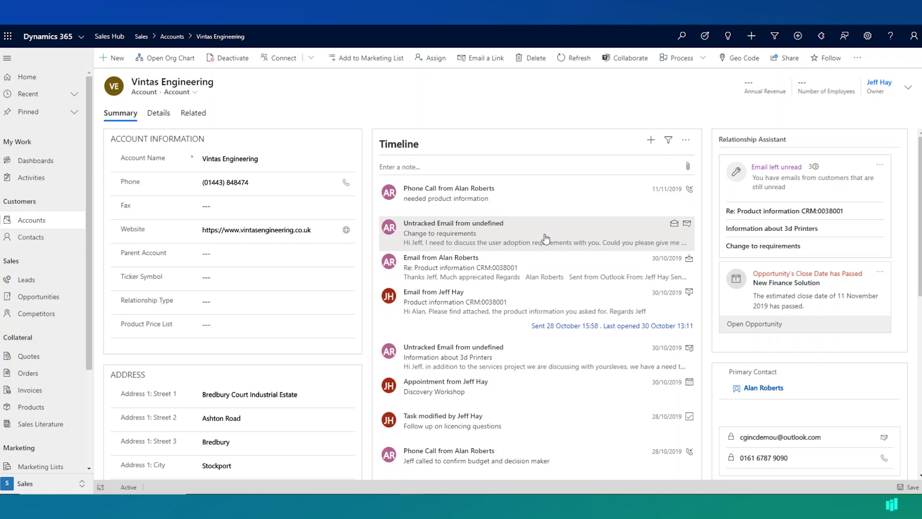
- Show My Open Leads from the Leads entry in the Sales sitemap
left_click(20, 283)
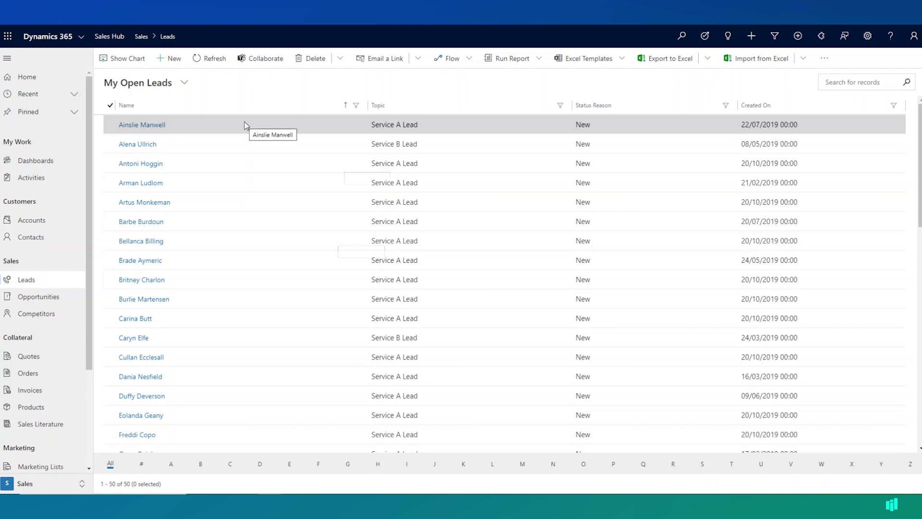
- Create a new blank lead from the My Open Leads command bar
left_click(173, 59)
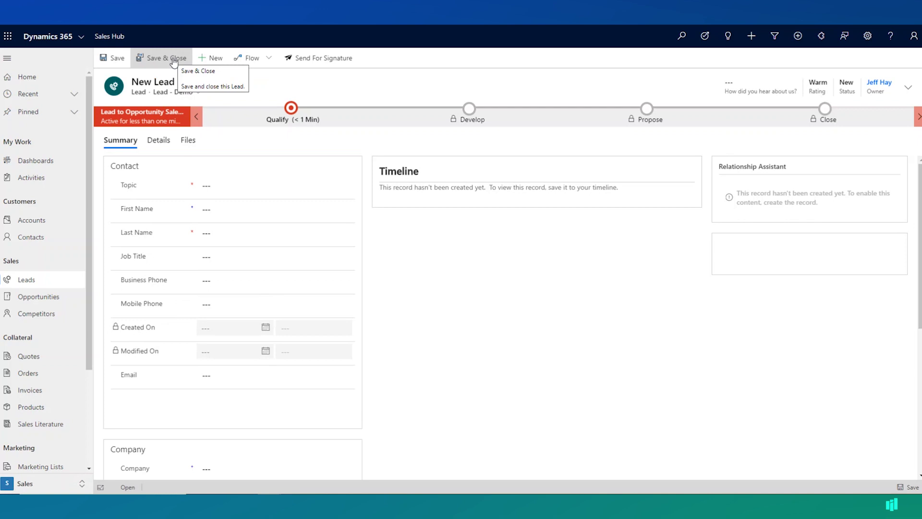
- Enter topic '3d printers' plus the contact's first name, last name, mobile number and email
left_click(233, 184)
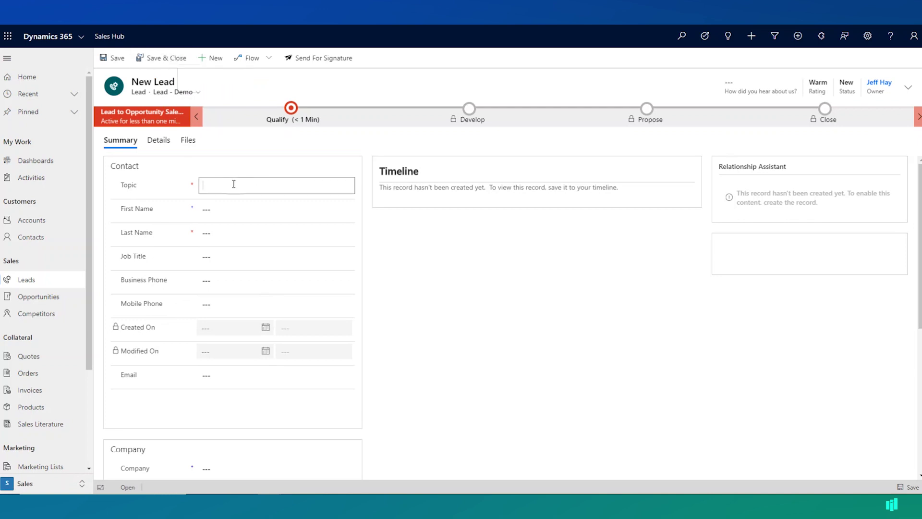
key("Tab")
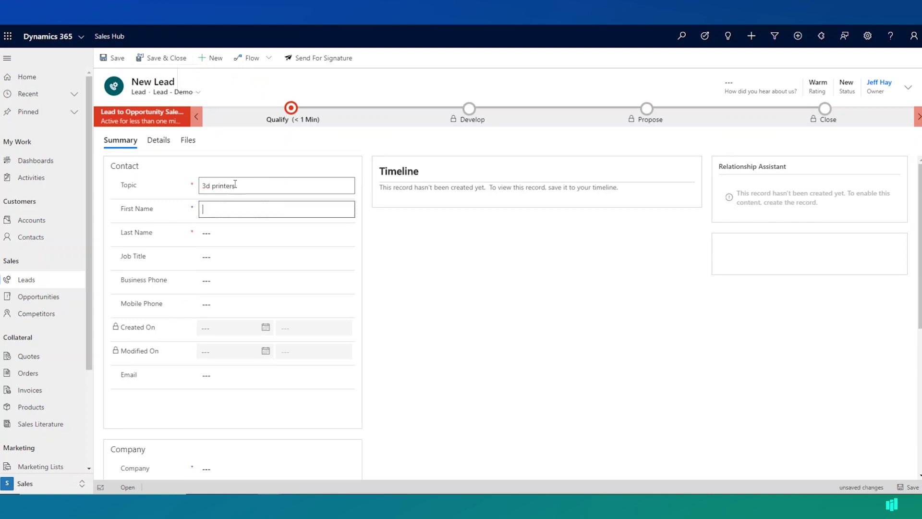
key("Tab")
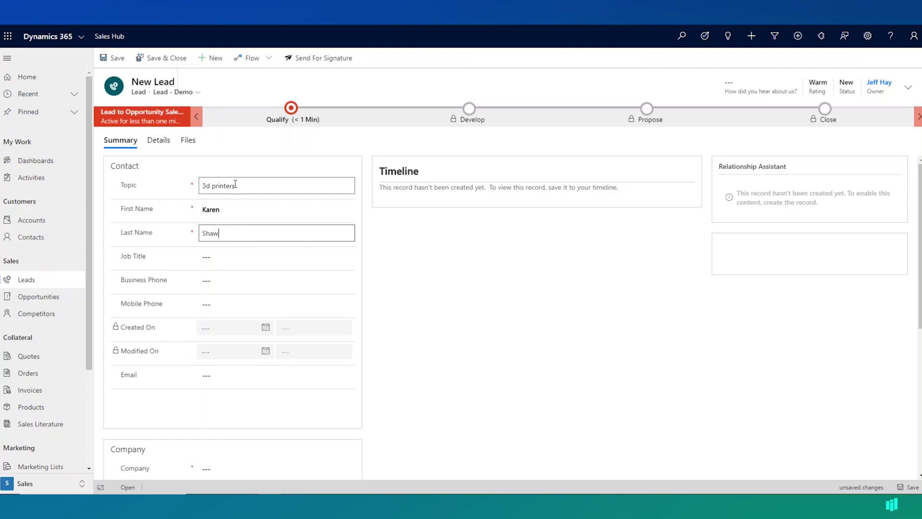
key("Tab")
key("Tab")
key("Tab")
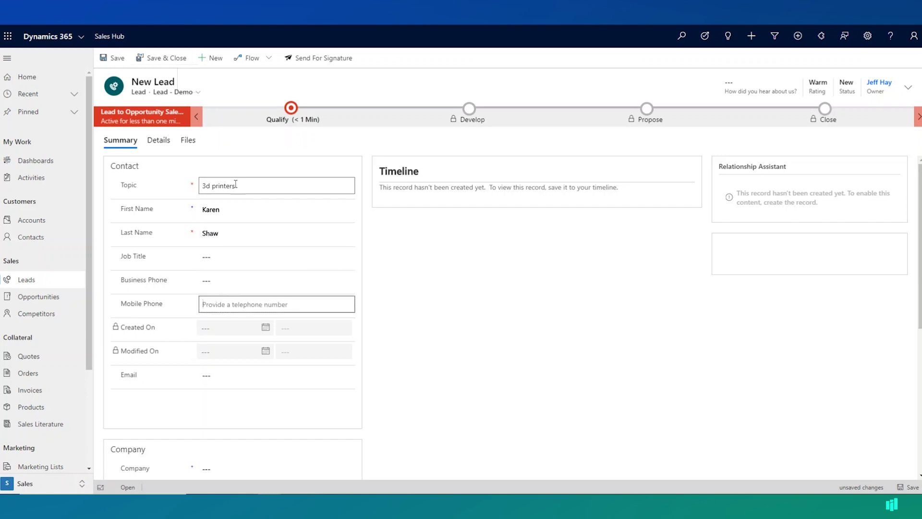
key("Tab")
key("Tab")
key("Tab")
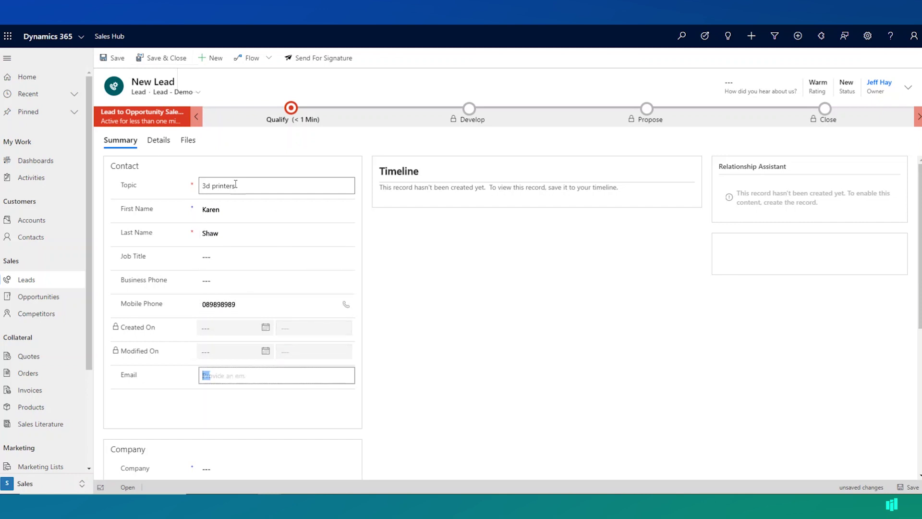
key("Tab")
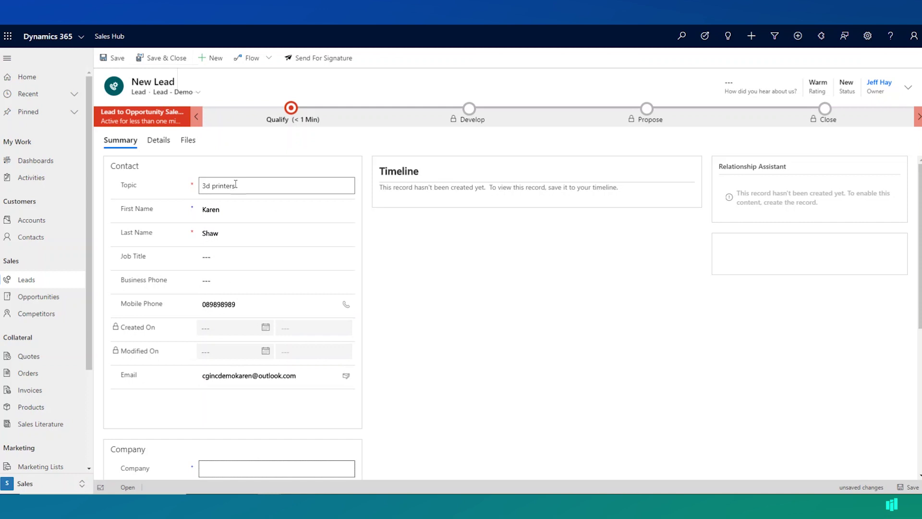
- Add company 'Kore Distribution' and postcode 'M1 7UD', then save the lead
scroll(235, 389, "down", 3)
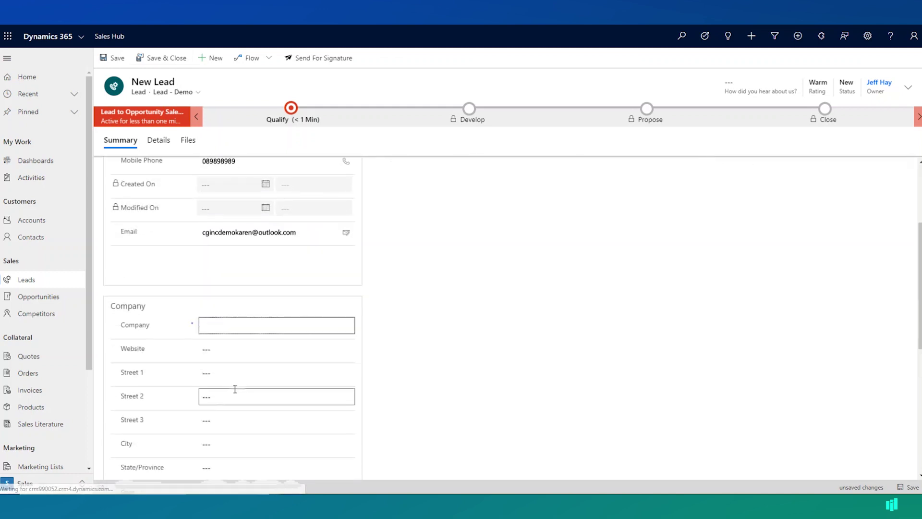
type("Kore Distri")
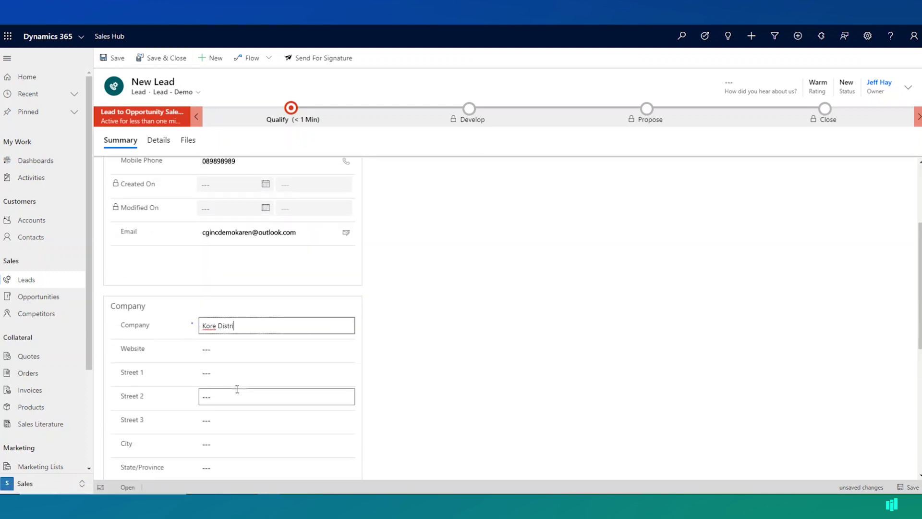
type("bution")
key("Tab")
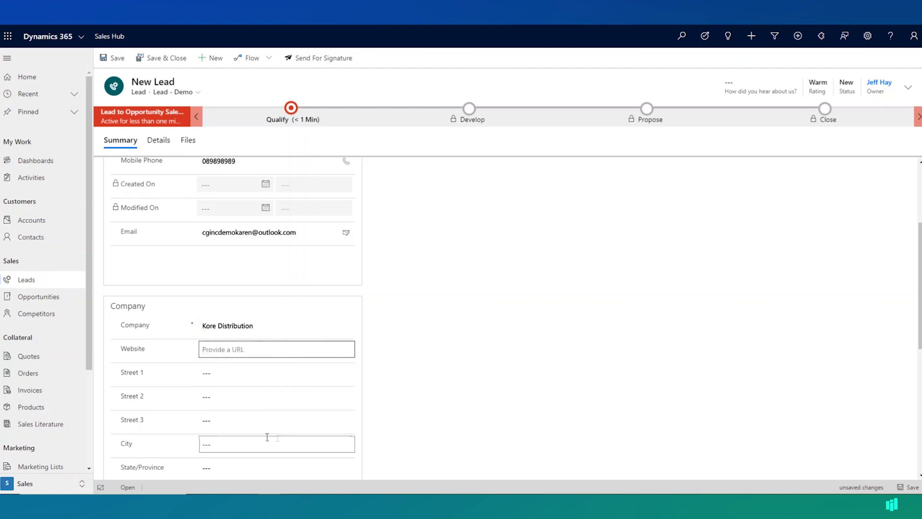
left_click(226, 465)
scroll(230, 432, "down", 5)
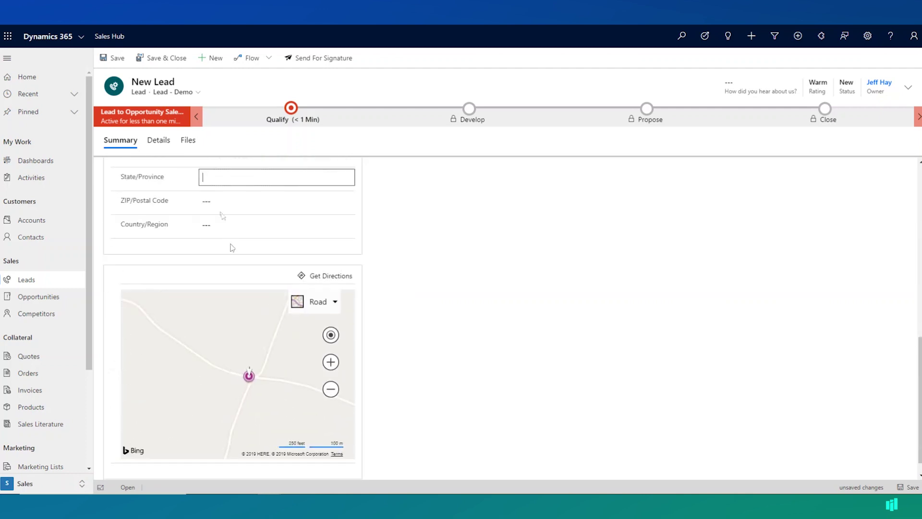
left_click(220, 201)
type("M1 7U")
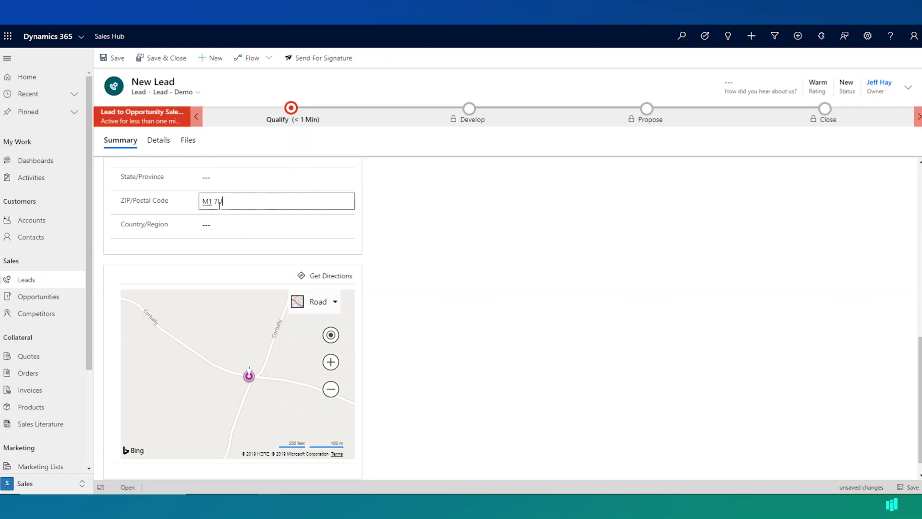
type("D")
key("Tab")
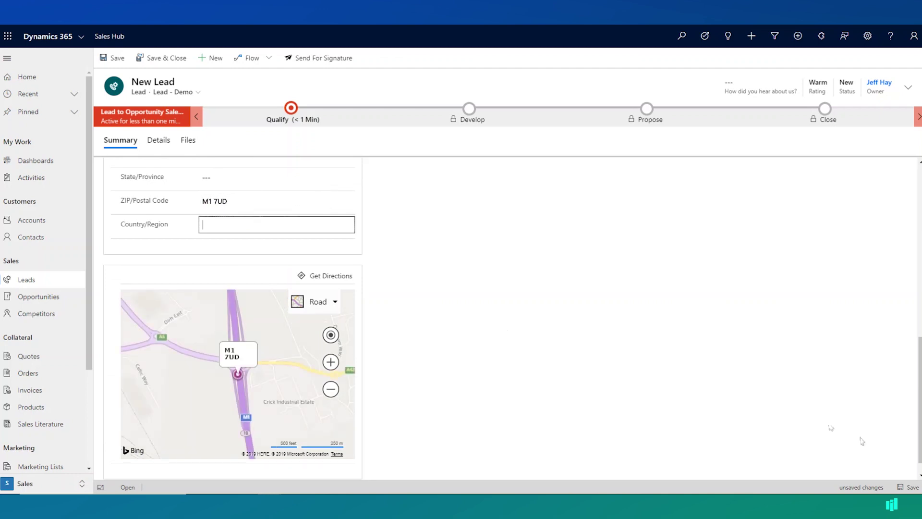
left_click(909, 487)
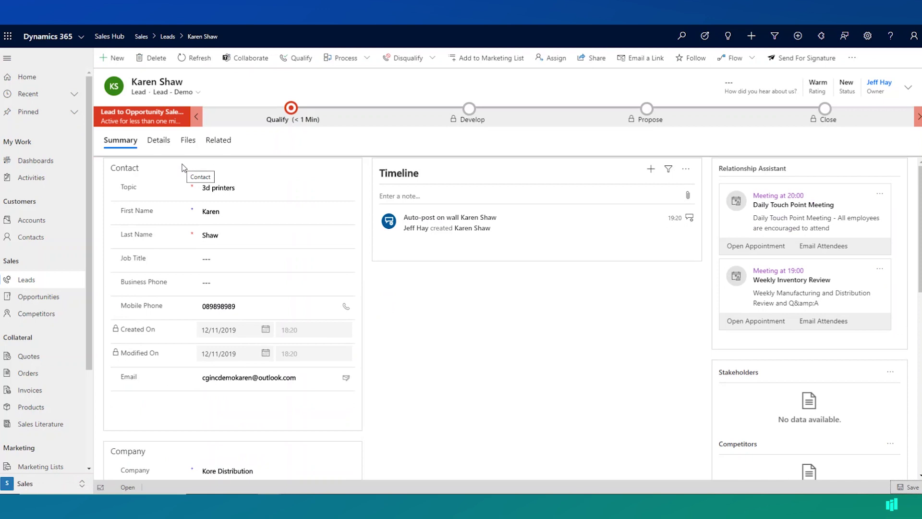
- On the Details tab, choose Committee for Purchase Process and Next Quarter for Purchase Timeframe
left_click(159, 140)
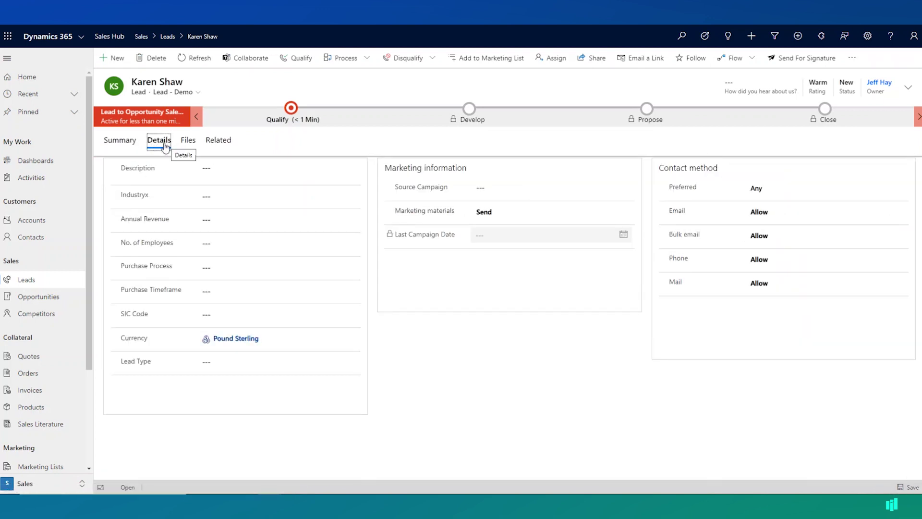
left_click(242, 269)
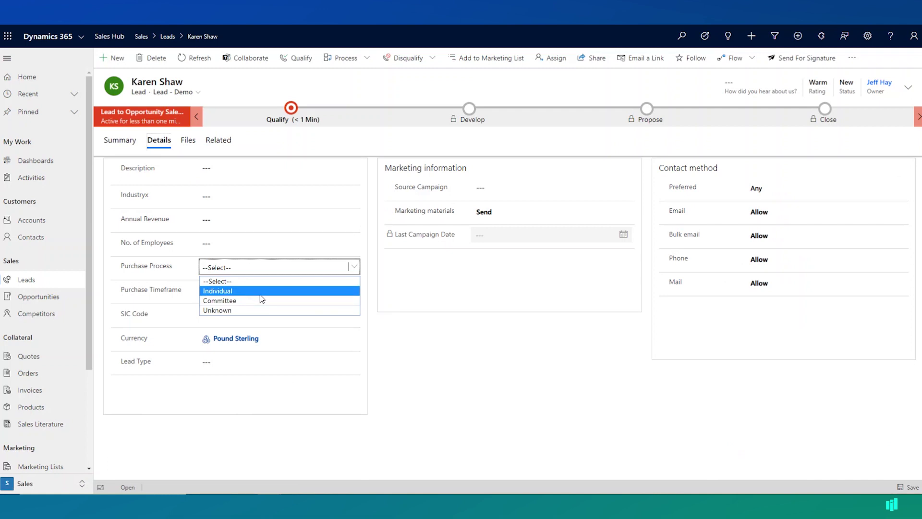
left_click(235, 301)
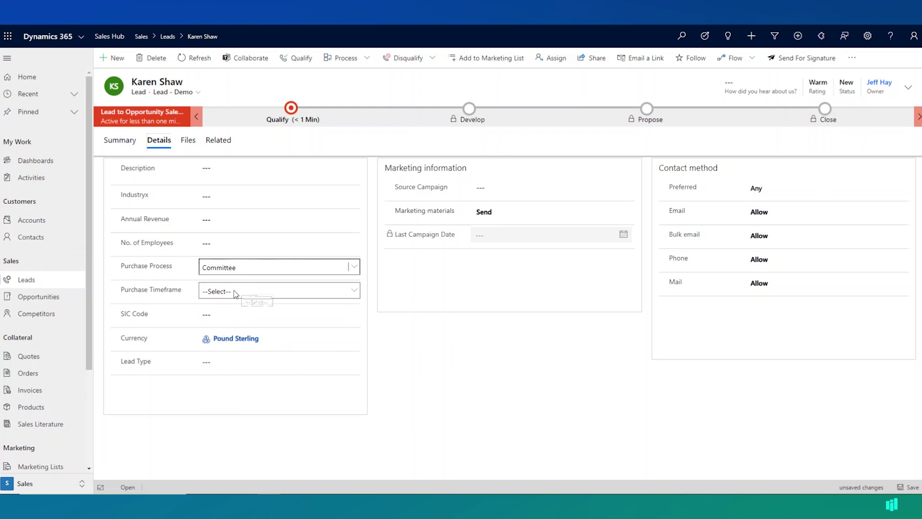
left_click(236, 291)
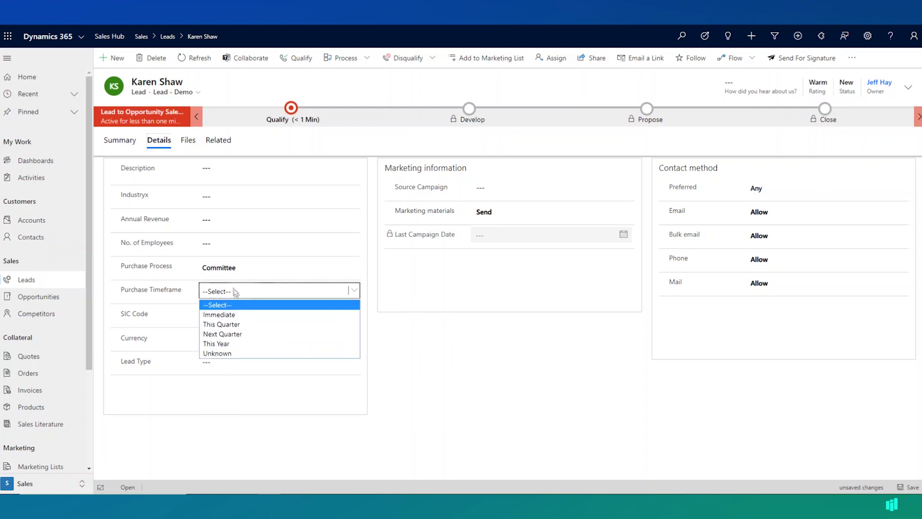
left_click(239, 334)
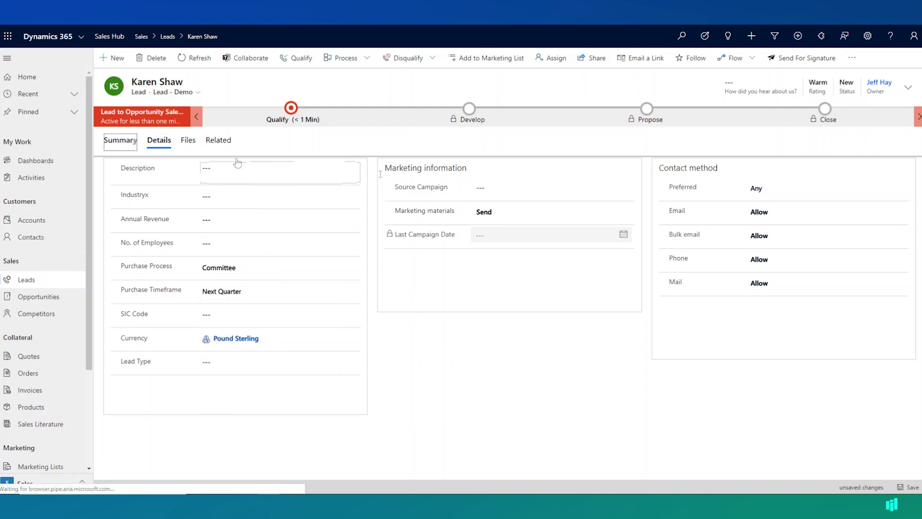
- Return to the lead's Summary tab and show the timeline's add-activity menu
left_click(120, 140)
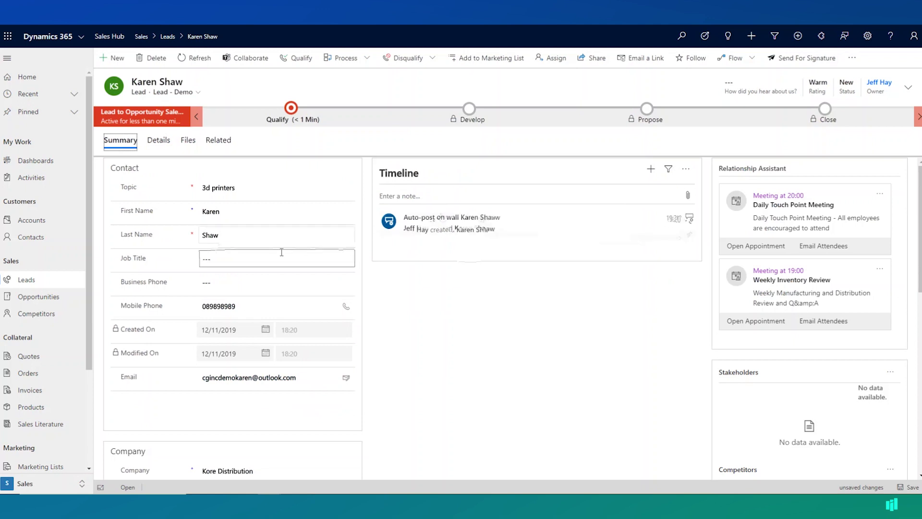
left_click(651, 169)
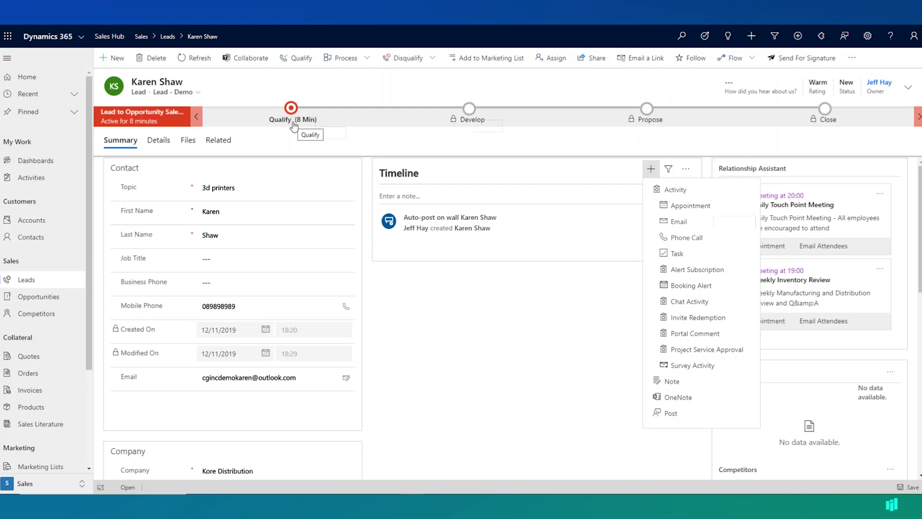
- Enter a £200,000.00 estimated budget in the lead's Qualify stage and close the stage flyout
left_click(294, 120)
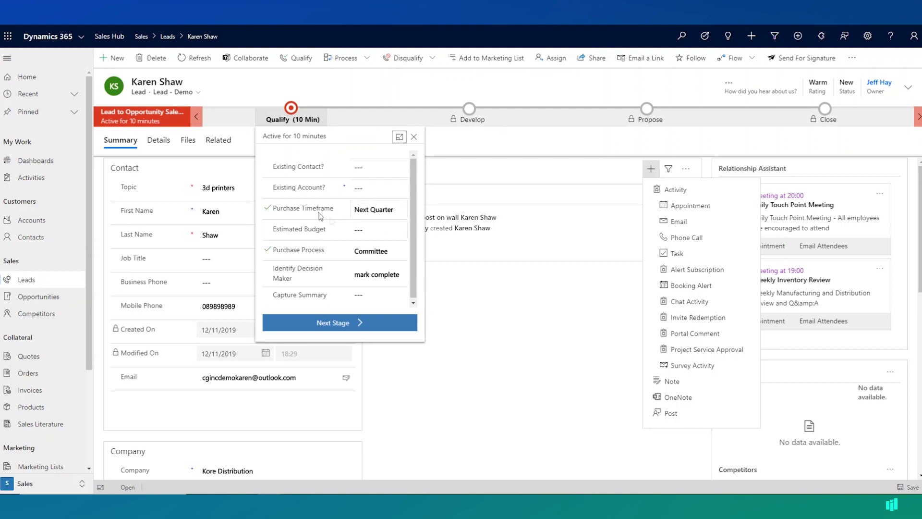
left_click(354, 209)
left_click(373, 231)
type("20")
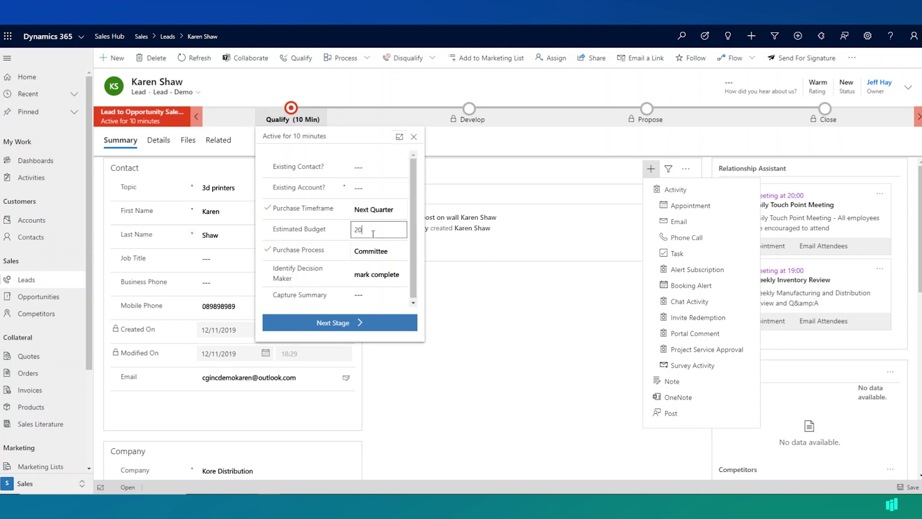
type("0,000")
key("Tab")
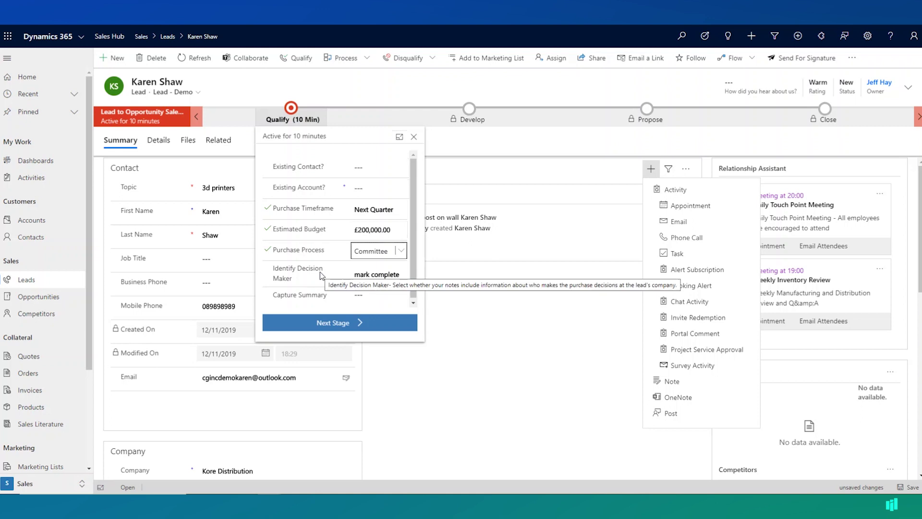
left_click(504, 362)
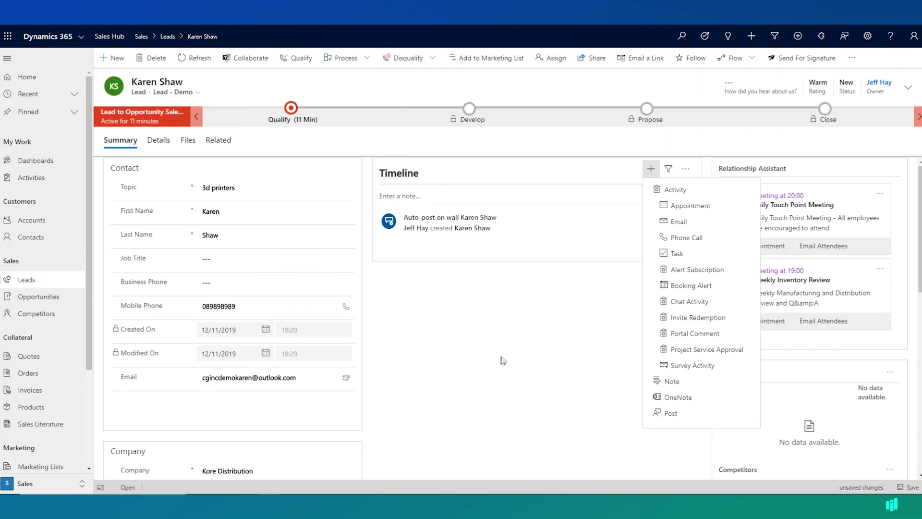
- Qualify the lead so it converts into the 3d printers opportunity
left_click(304, 60)
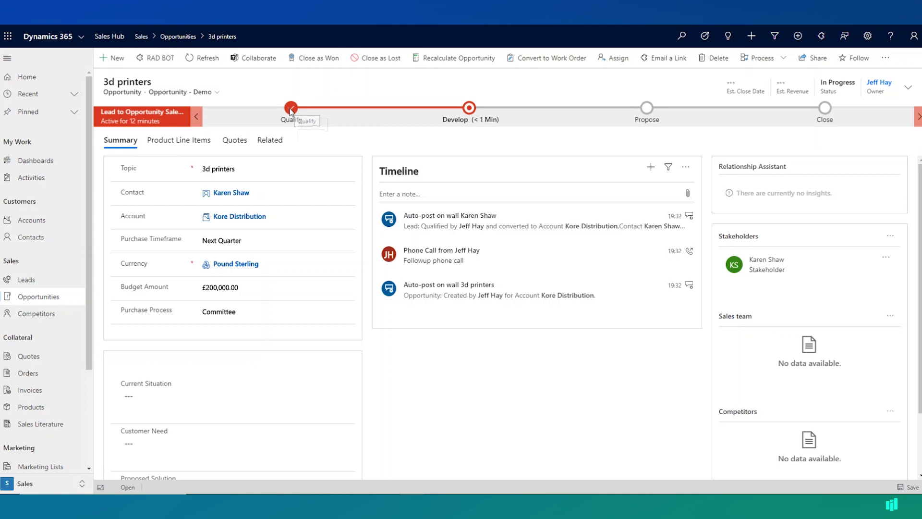
- Review the Develop stage fields, then bring up the actions for the Stakeholders entry
left_click(470, 108)
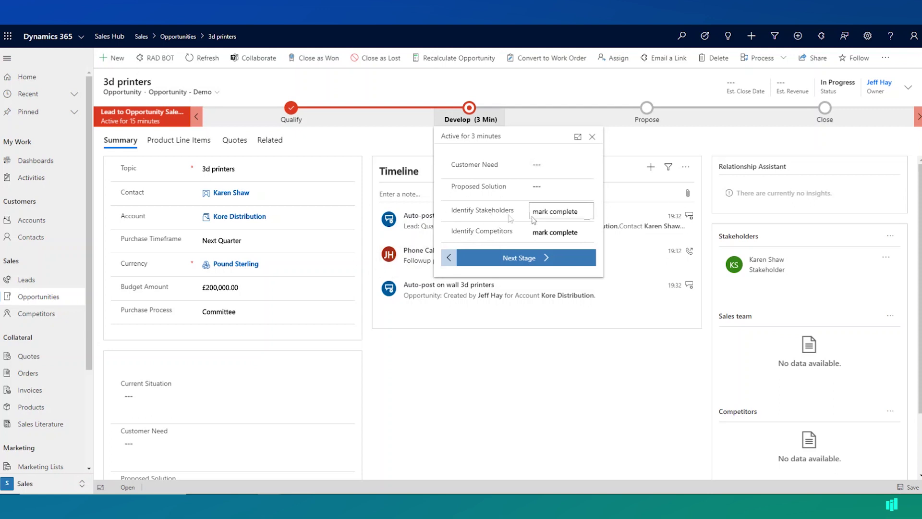
left_click(539, 392)
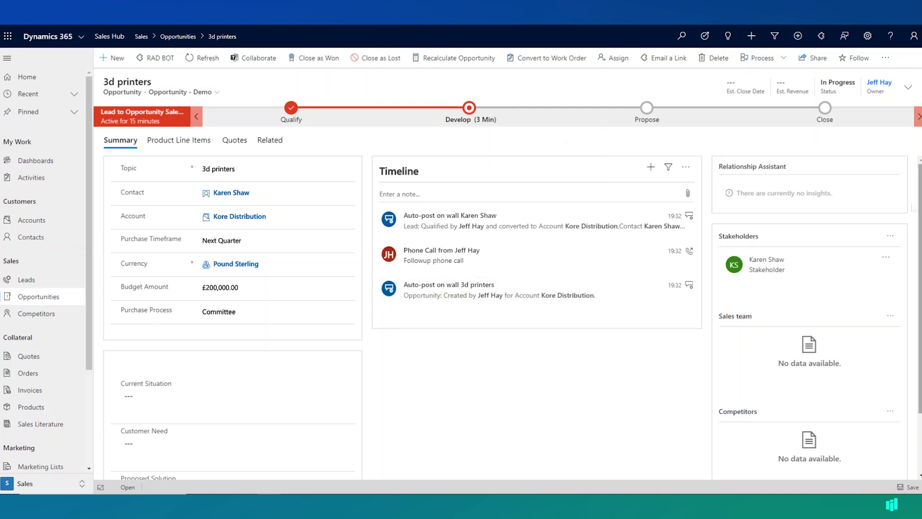
left_click(885, 258)
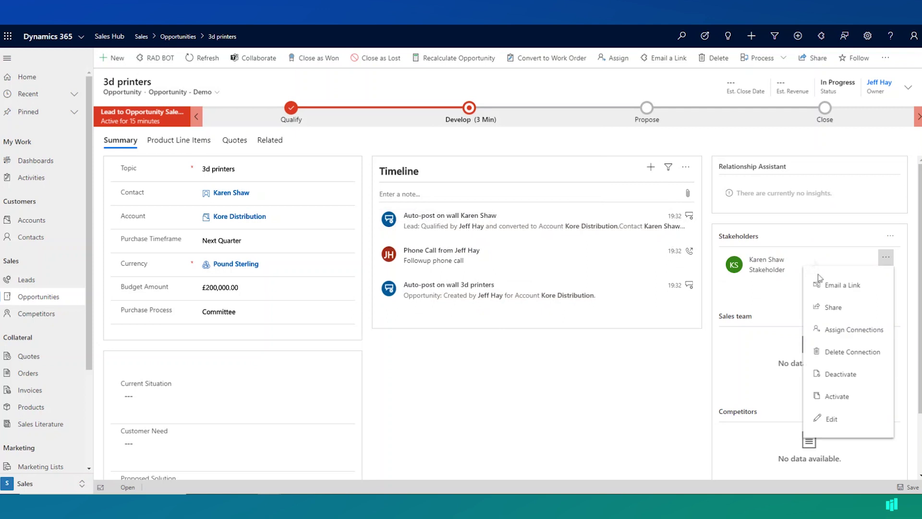
- Change the stakeholder contact's role to Decision Maker, save, and return to the opportunity
left_click(804, 271)
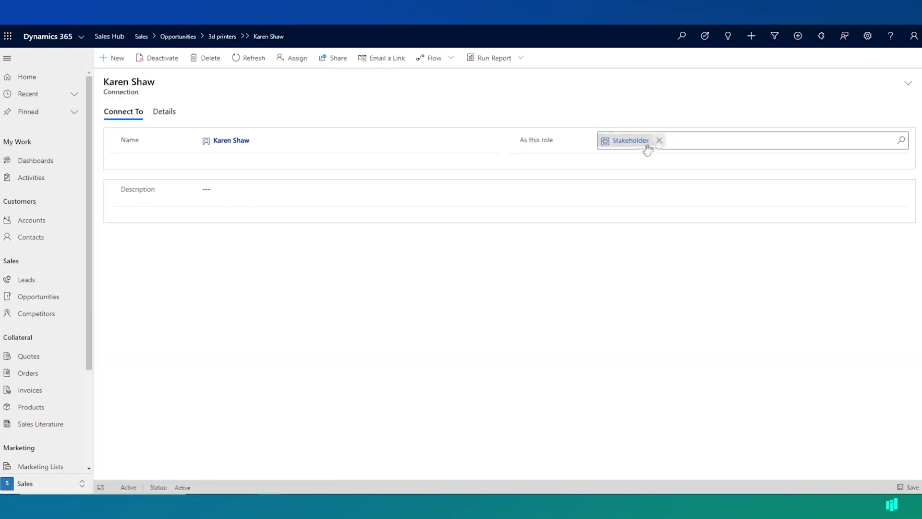
left_click(658, 140)
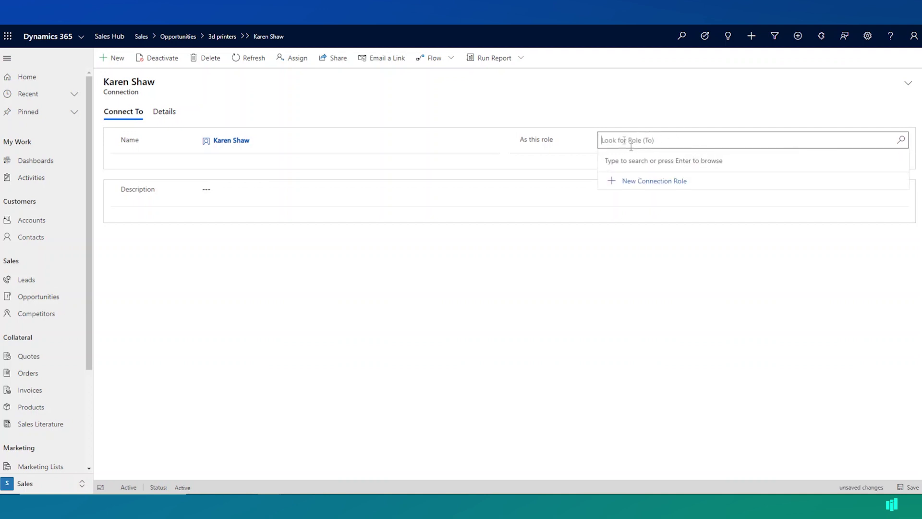
type("dec")
left_click(639, 176)
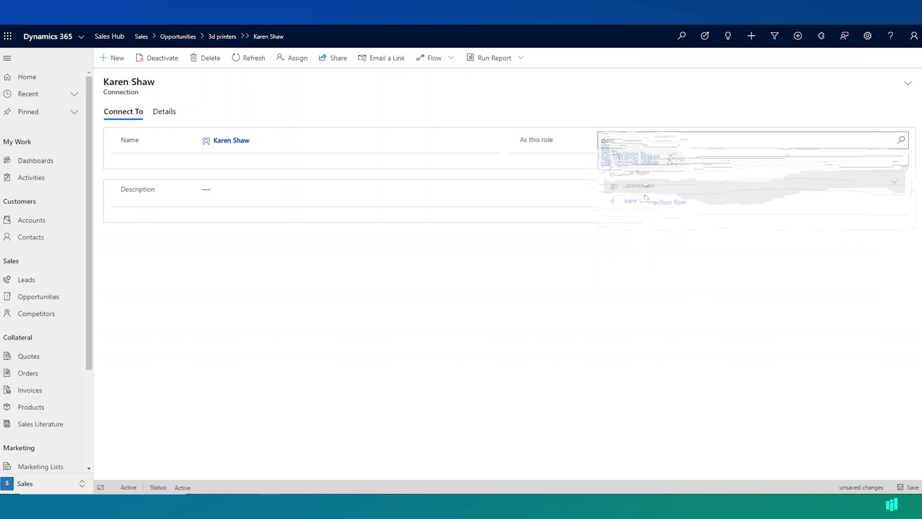
left_click(912, 487)
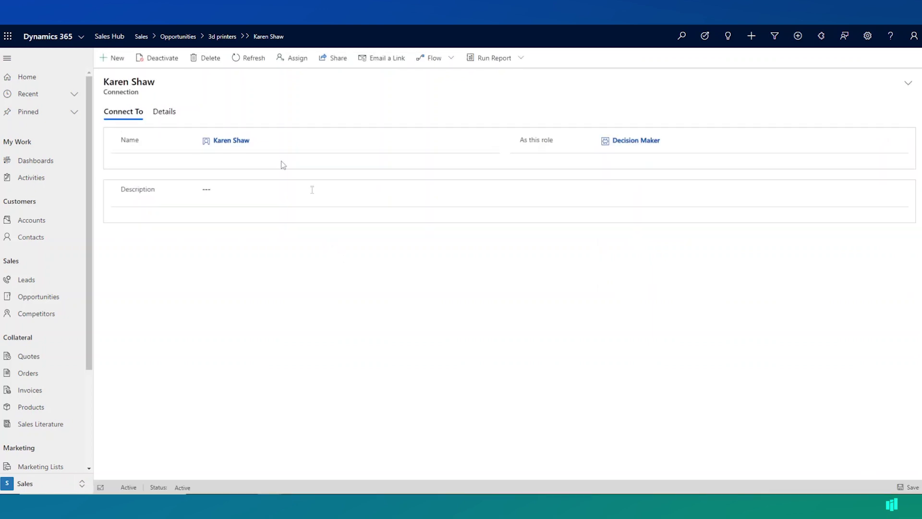
key("alt+Left")
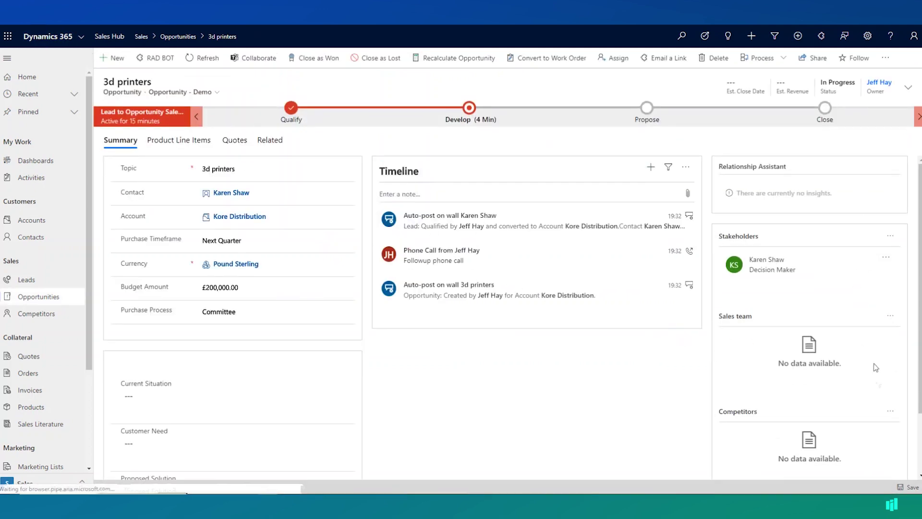
- Add the existing competitor Alpha Consulting, found by searching 'alpha', to the opportunity
scroll(884, 355, "down", 2)
left_click(891, 341)
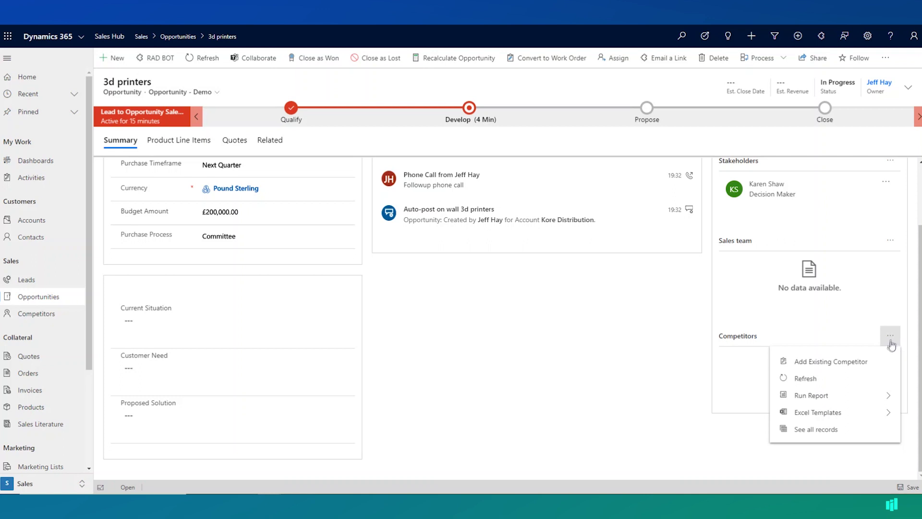
left_click(817, 363)
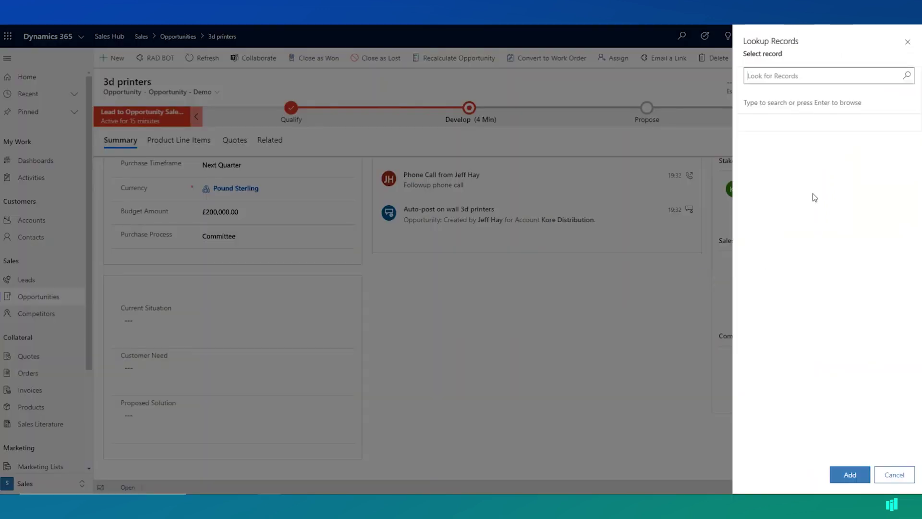
left_click(775, 77)
type("alpha")
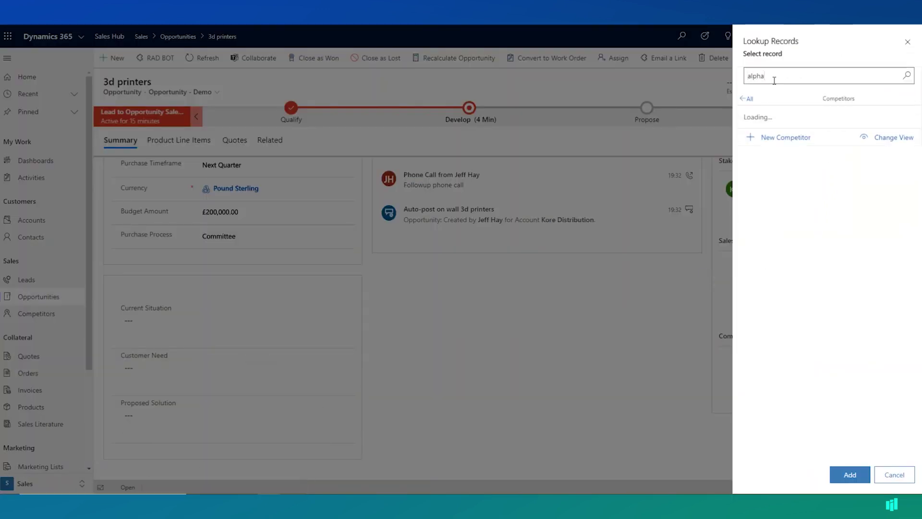
left_click(828, 117)
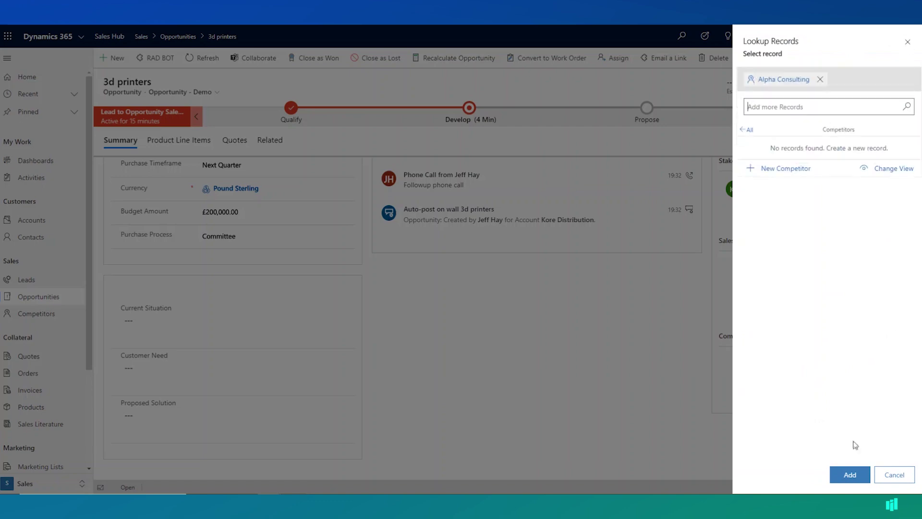
left_click(846, 476)
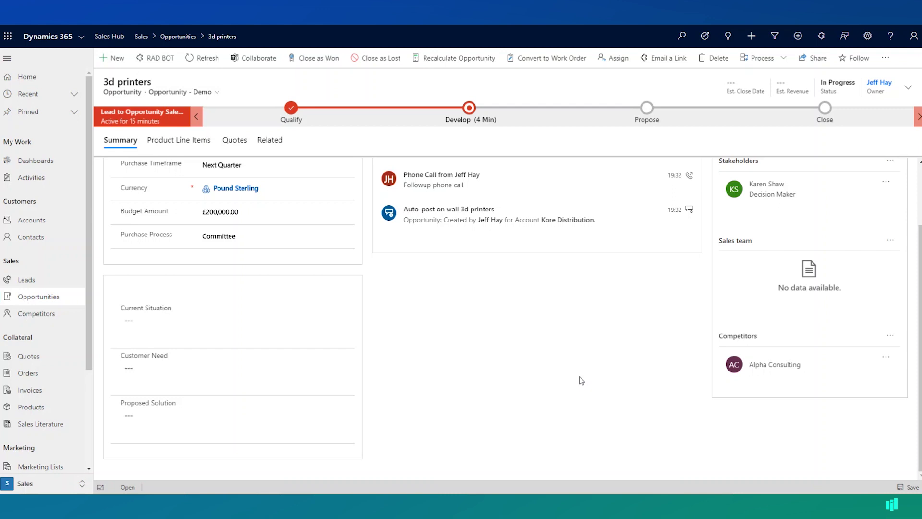
scroll(579, 378, "up", 2)
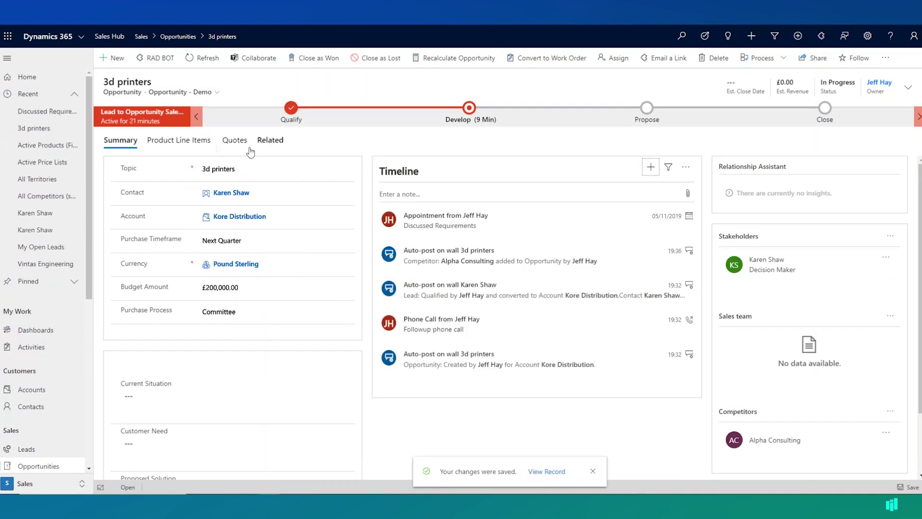
- Add a Carbon Fiber 3D Printer 15" product line with quantity 200 at £1,999.00 and save it
left_click(196, 143)
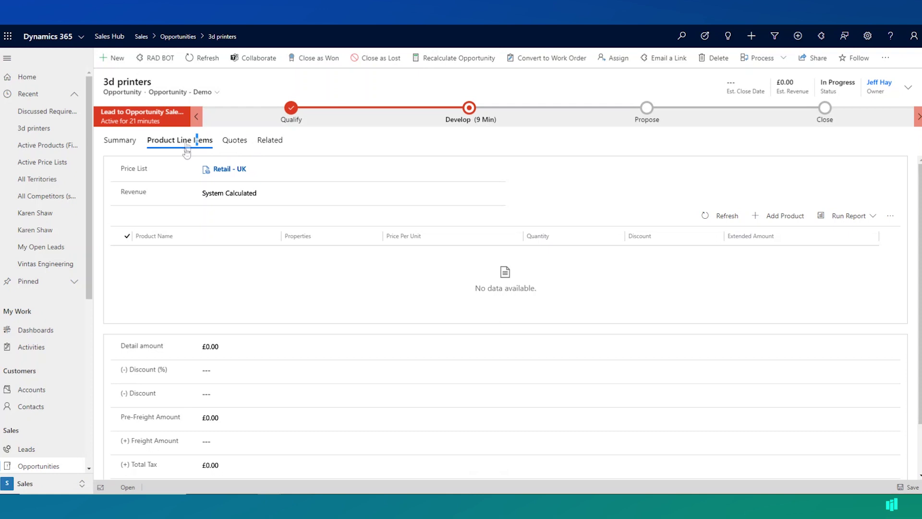
left_click(775, 216)
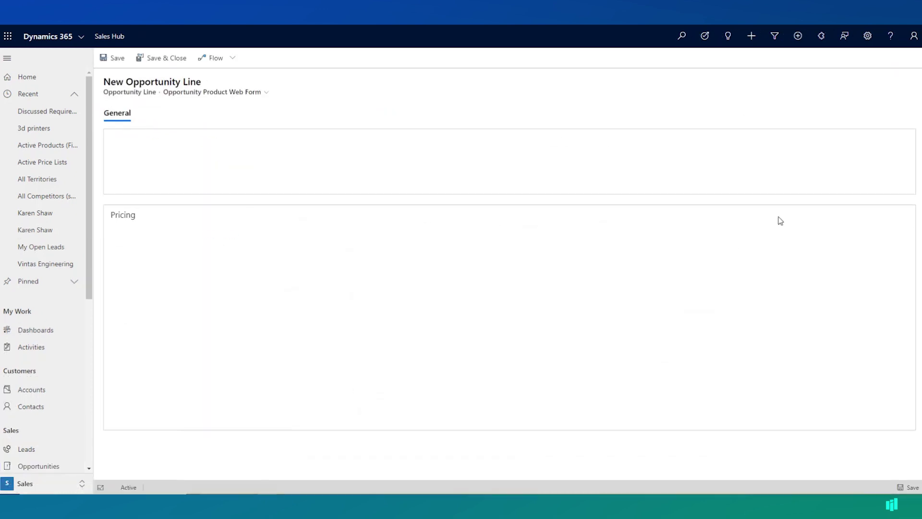
left_click(288, 165)
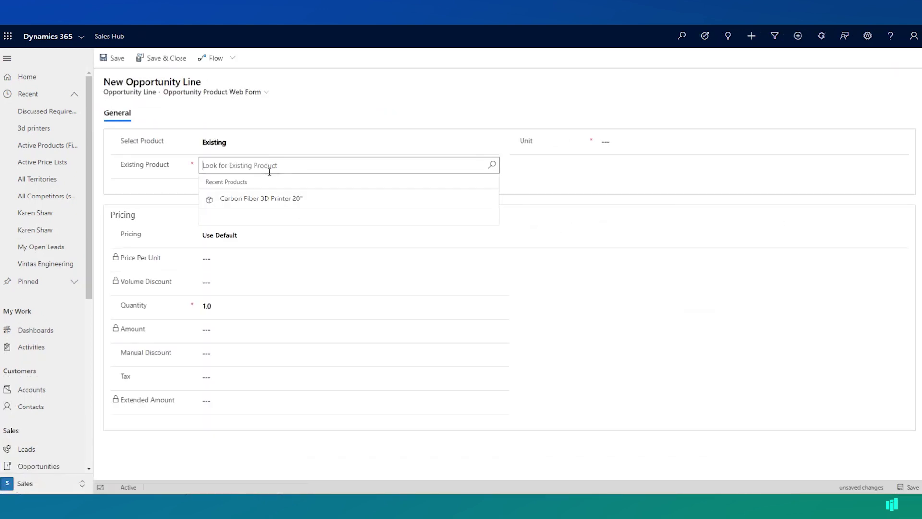
type("*")
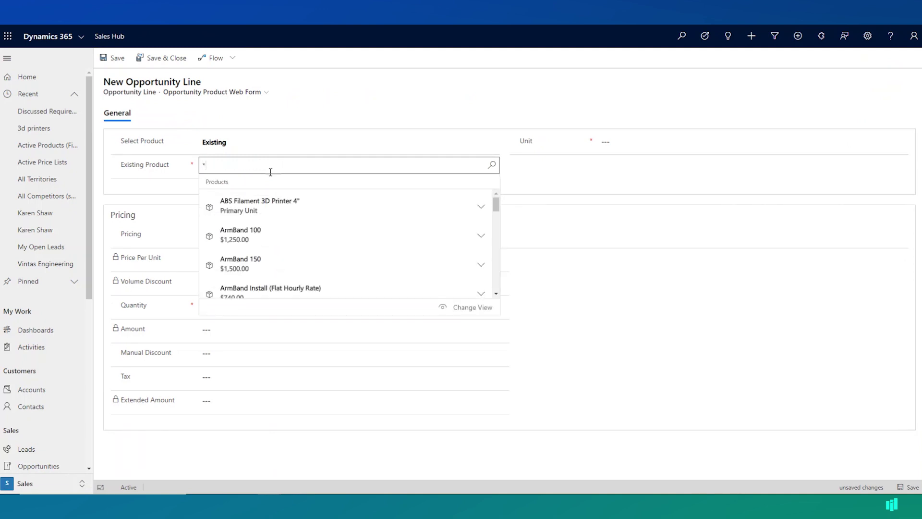
type("3d print")
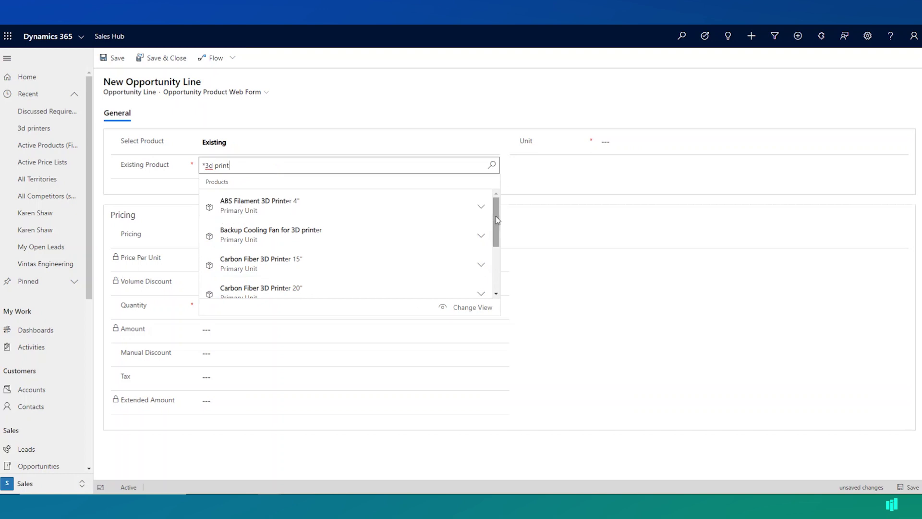
scroll(496, 230, "down", 1)
scroll(497, 234, "down", 1)
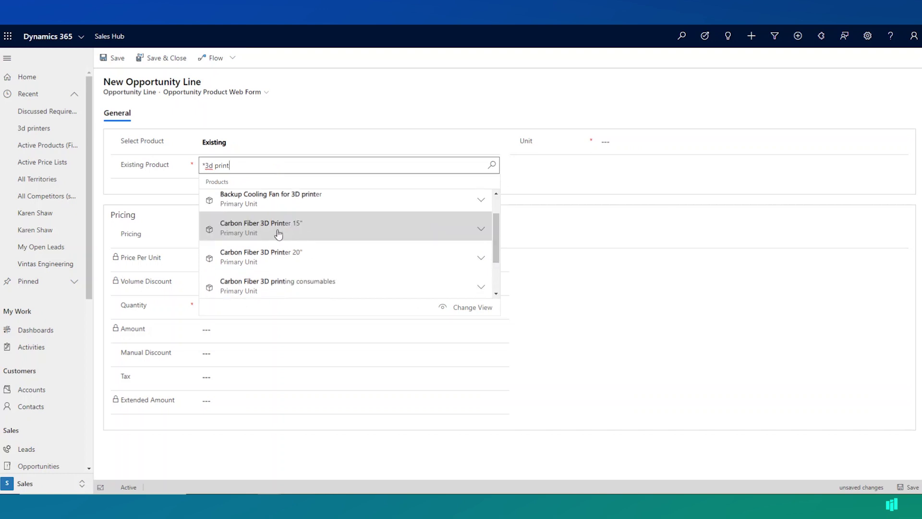
left_click(279, 233)
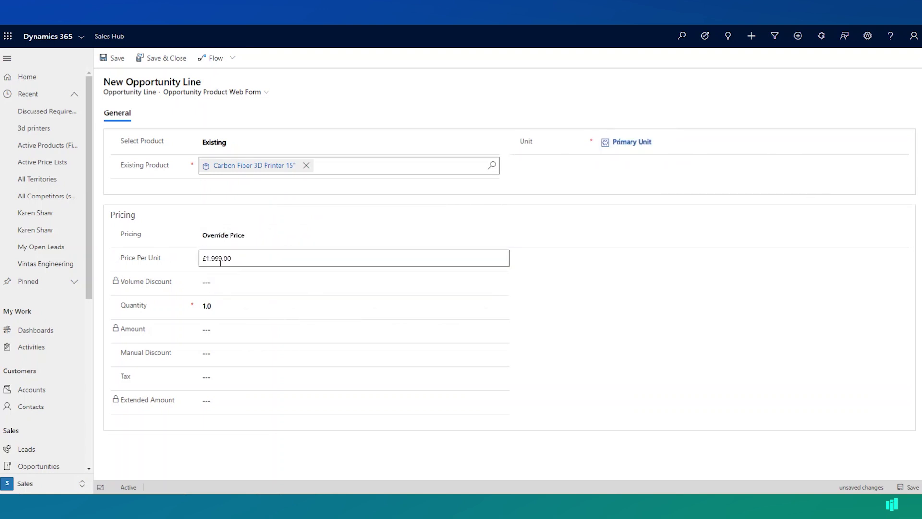
left_click(216, 305)
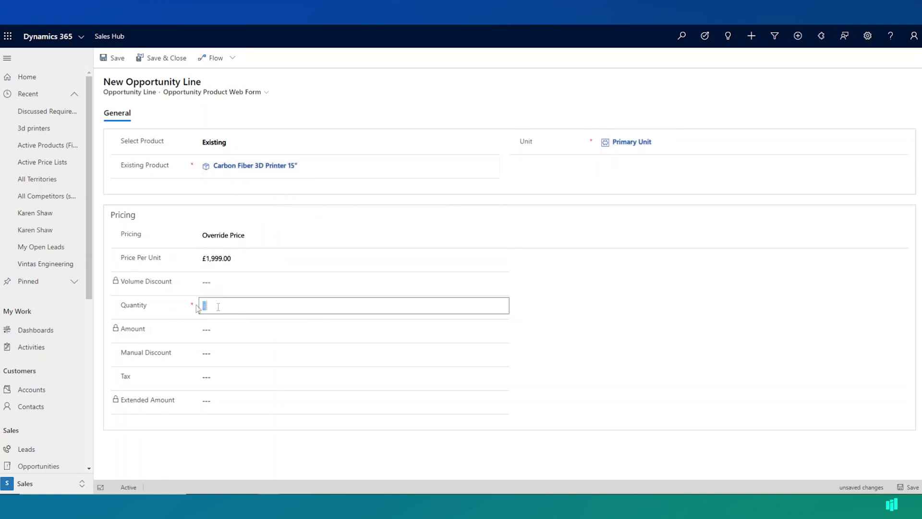
type("200")
key("Tab")
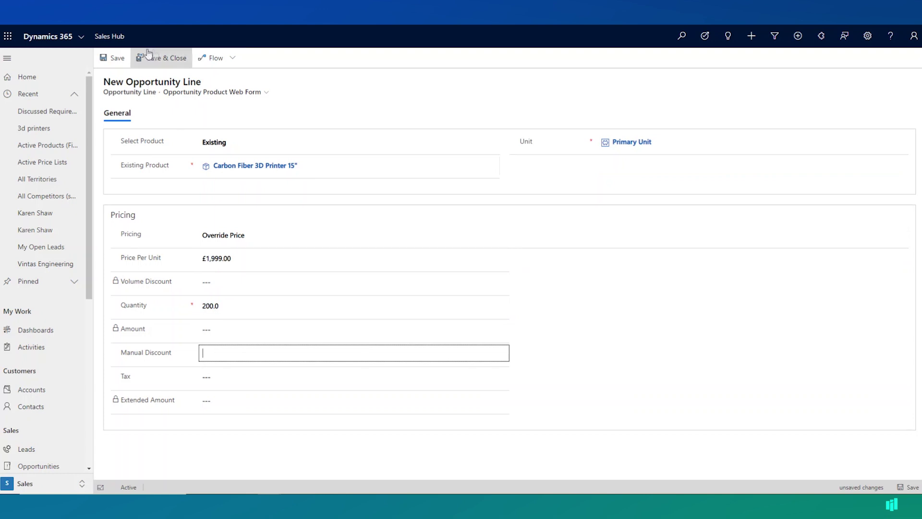
left_click(160, 58)
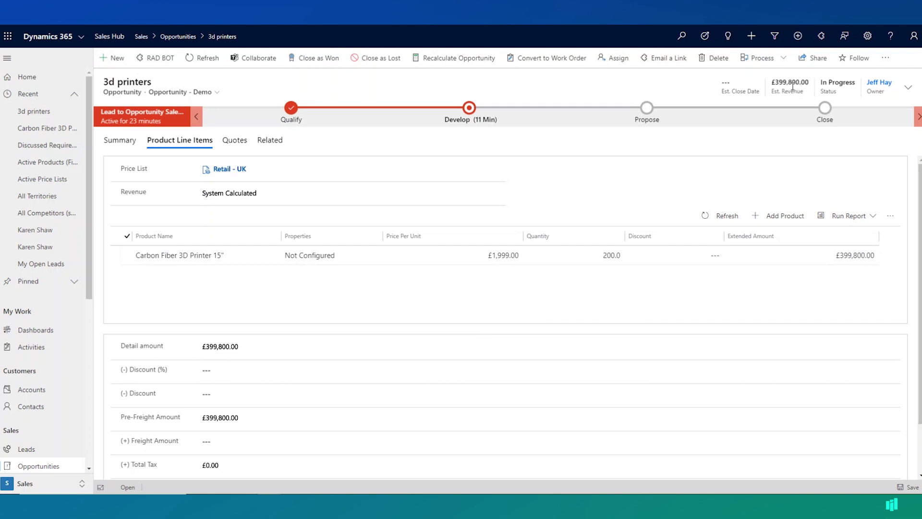
- Review the product suggestions for the 15" printer line, cancel without adding, and return to Summary
left_click(894, 218)
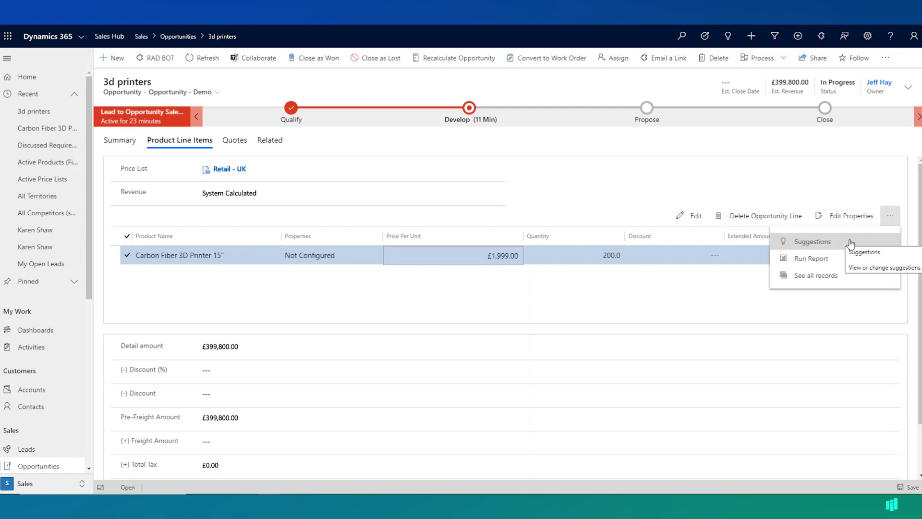
left_click(816, 244)
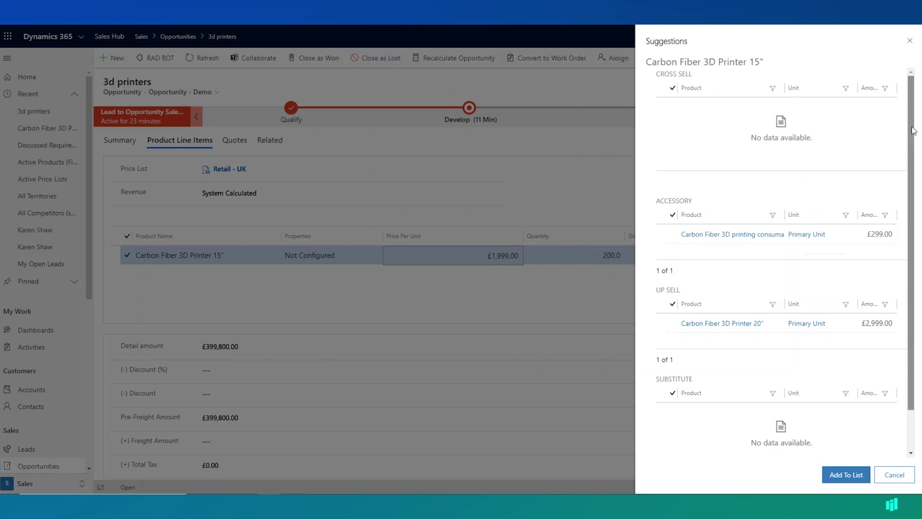
left_click_drag(915, 133, 915, 173)
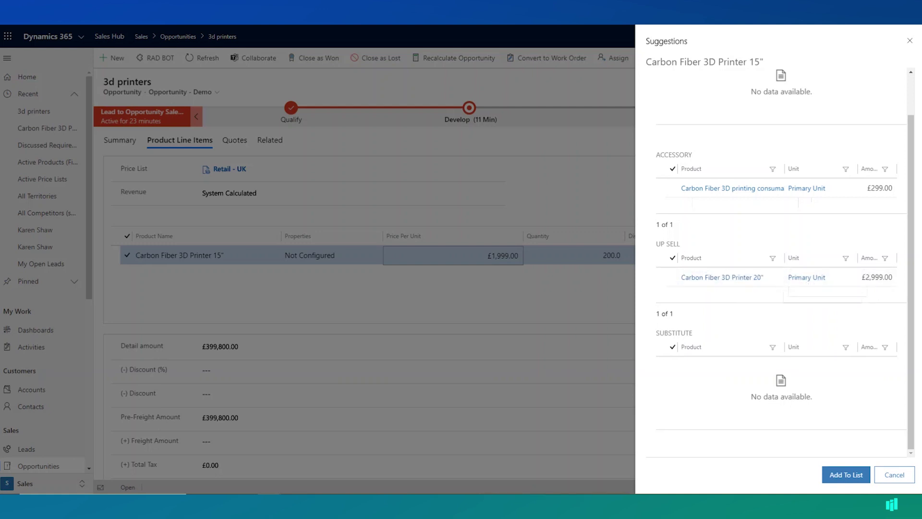
left_click(895, 474)
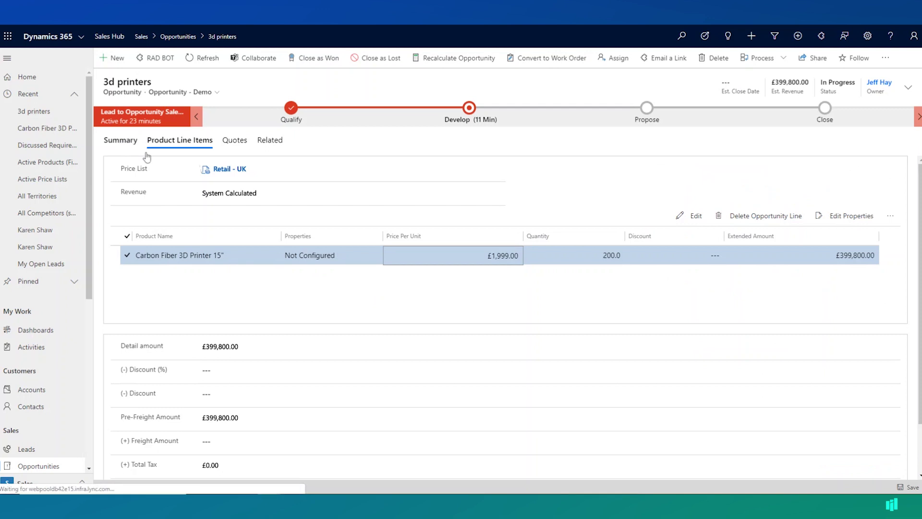
left_click(126, 142)
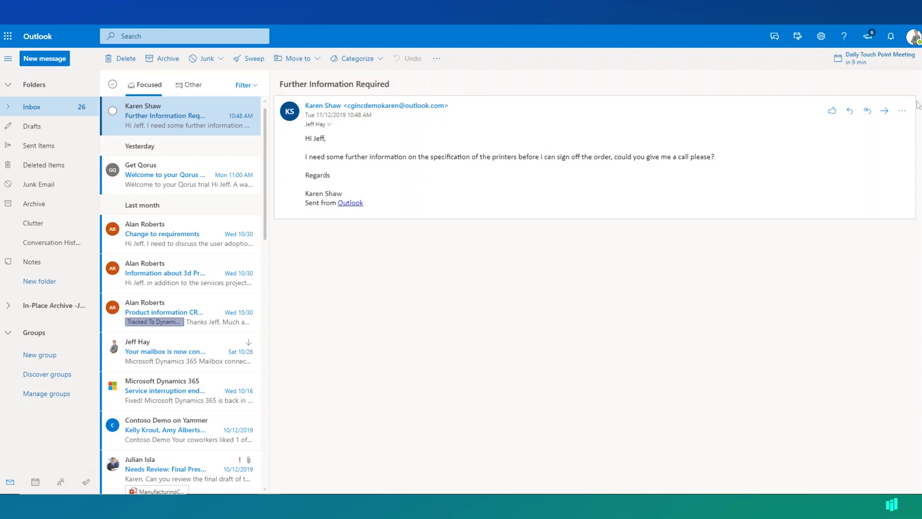
- Show the More actions menu for the Further Information Required email
left_click(903, 112)
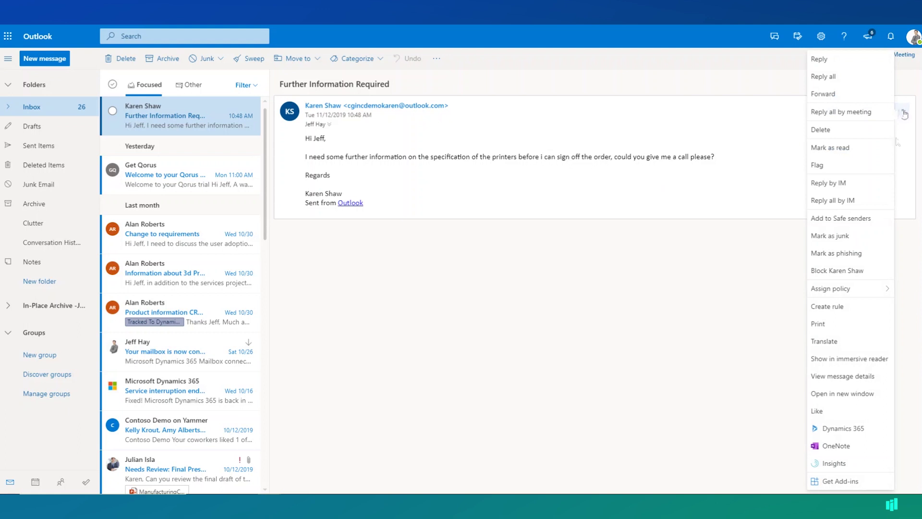
- Track the email in the Dynamics 365 add-in with Regarding set to the 3d printers opportunity
left_click(867, 433)
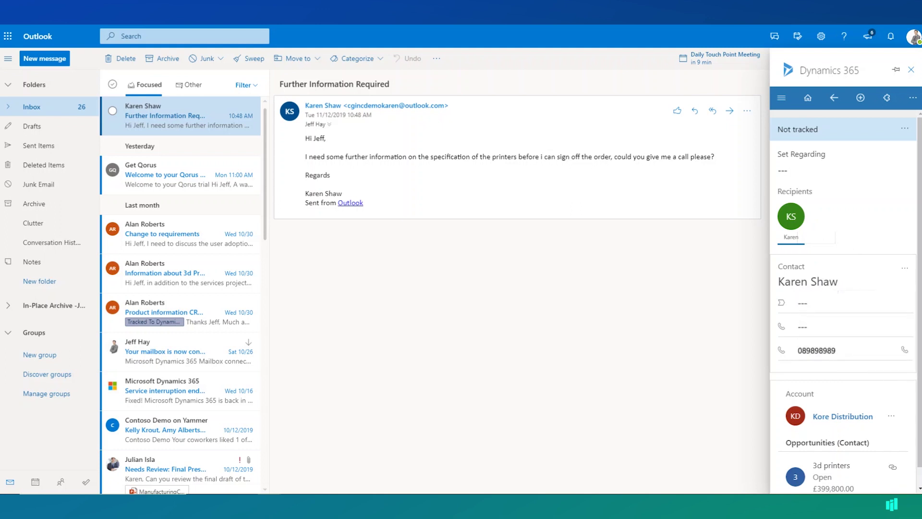
scroll(790, 397, "down", 1)
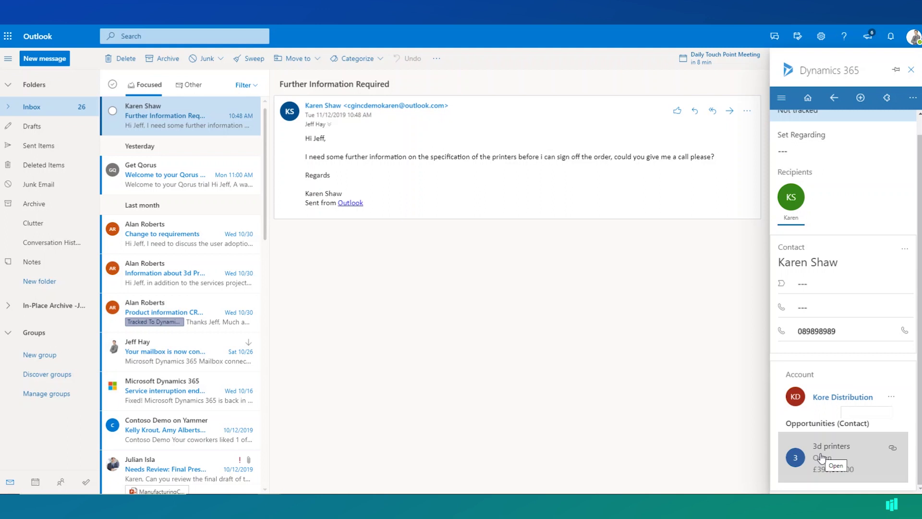
left_click(894, 450)
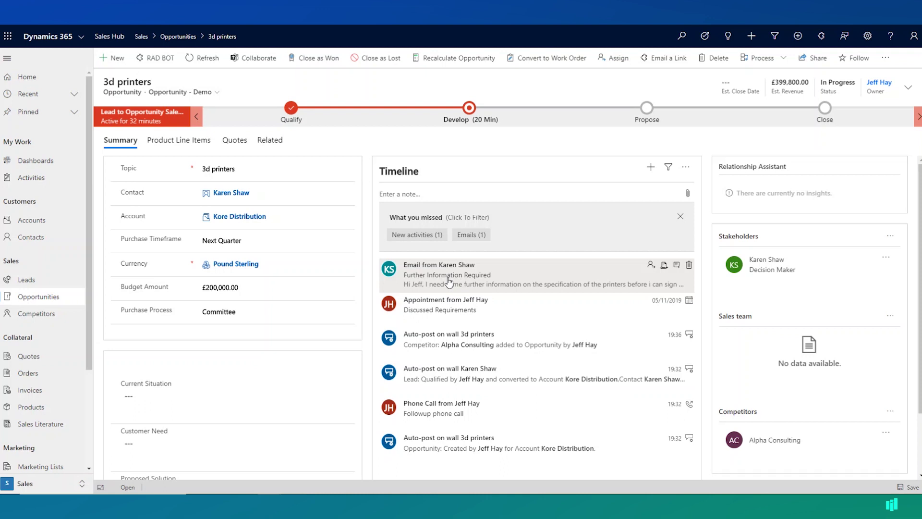
- Check the opportunity timeline for the tracked email, then open the Related tab's list
left_click_drag(449, 283, 503, 306)
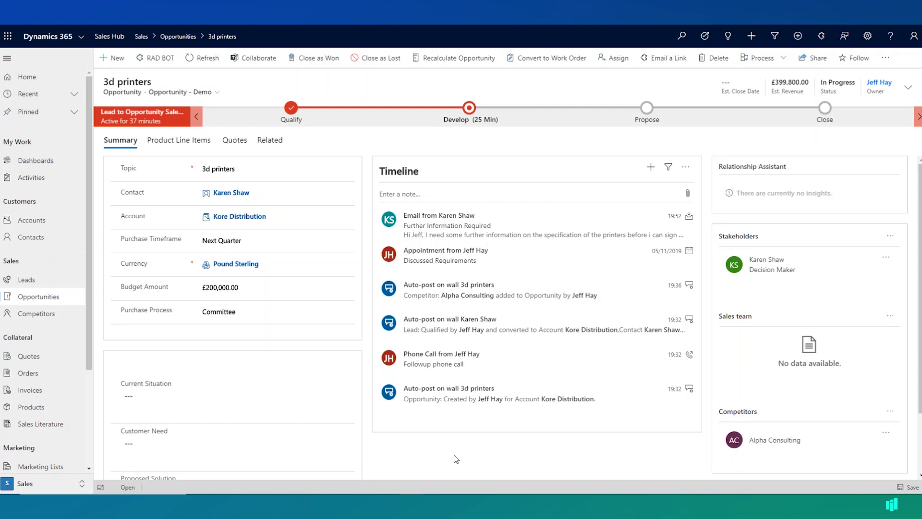
left_click(270, 140)
- Open the 3d printers opportunity's Documents and list new Word, Excel, PowerPoint, OneNote and Folder options
left_click(306, 236)
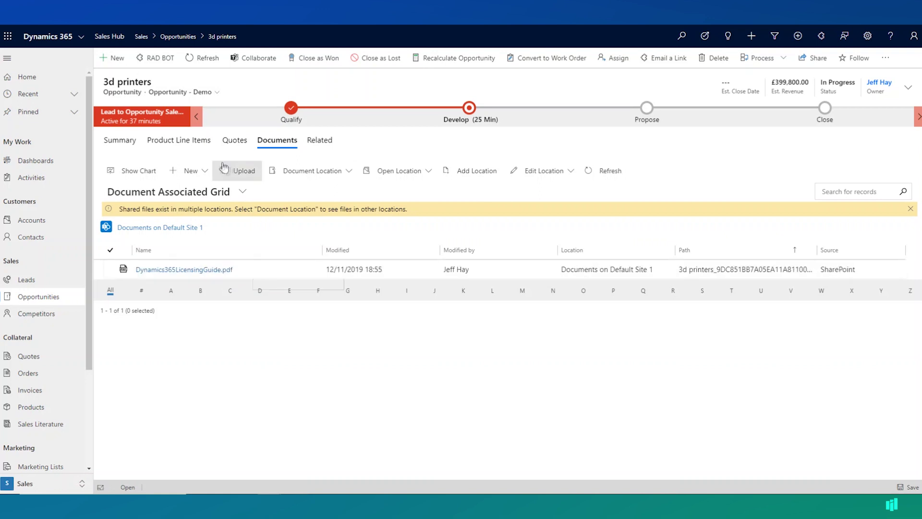
left_click(203, 172)
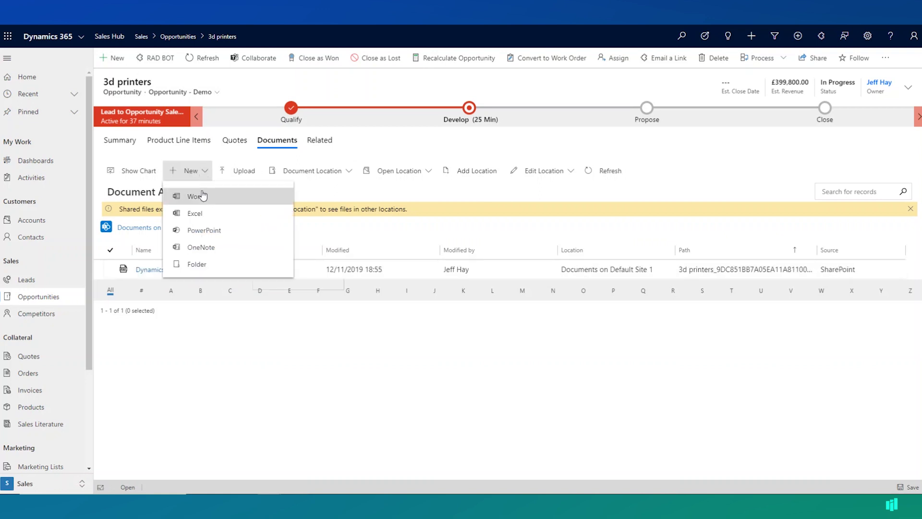